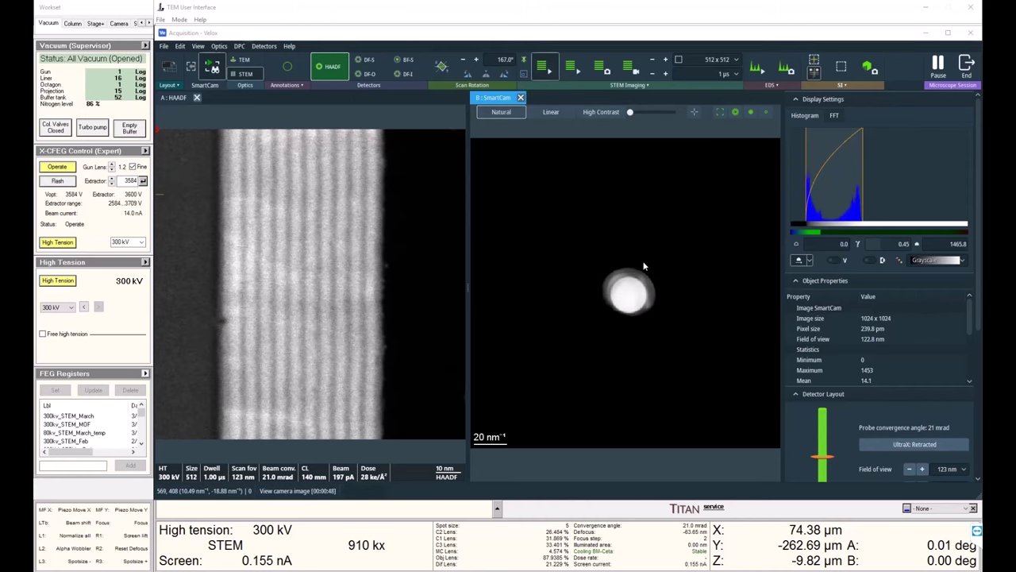
# Step: Enlarge the SmartCam diffraction image and tilt the specimen toward the zone axis from the edge of the bright disc
pyautogui.moveTo(616, 313); pyautogui.dragTo(635, 288)
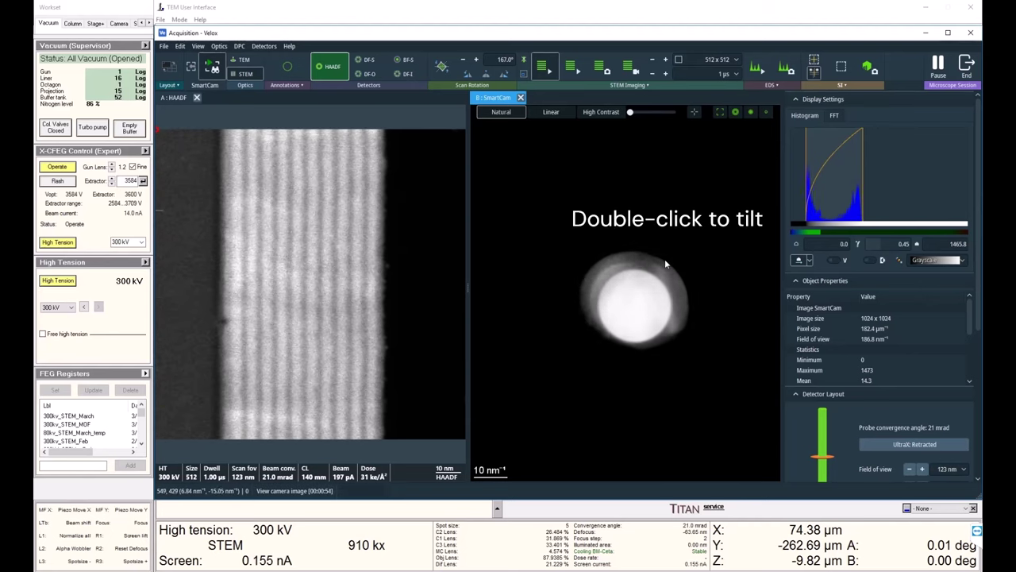
pyautogui.doubleClick(666, 259)
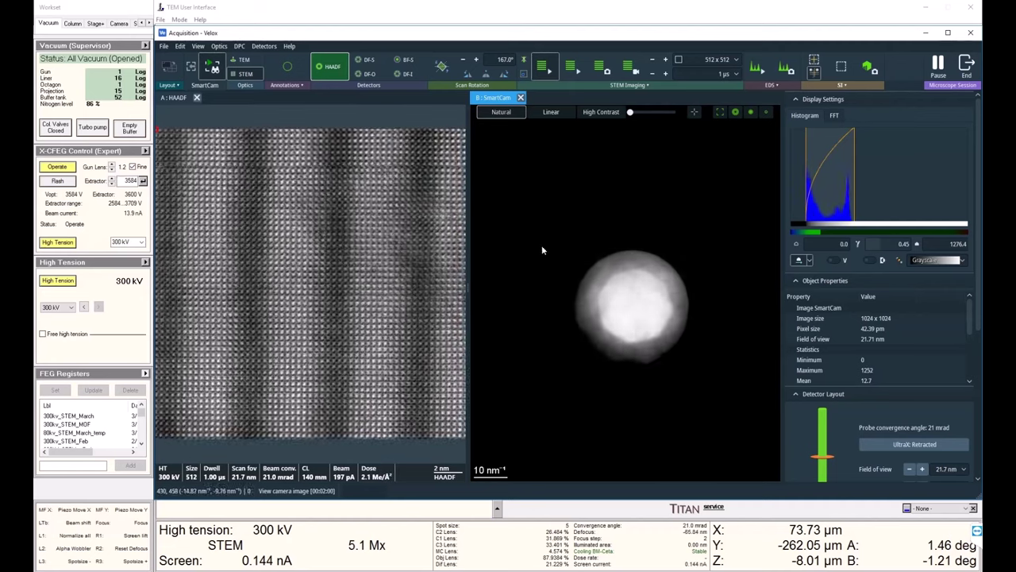
# Step: Set the electron beam current to 50 pA
pyautogui.click(220, 46)
pyautogui.moveTo(262, 58)
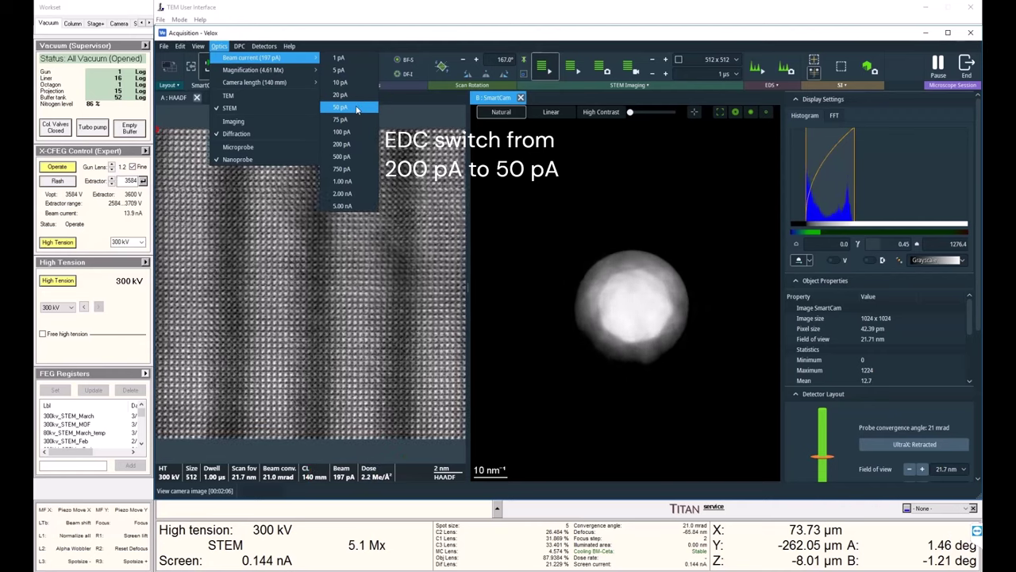
pyautogui.click(356, 110)
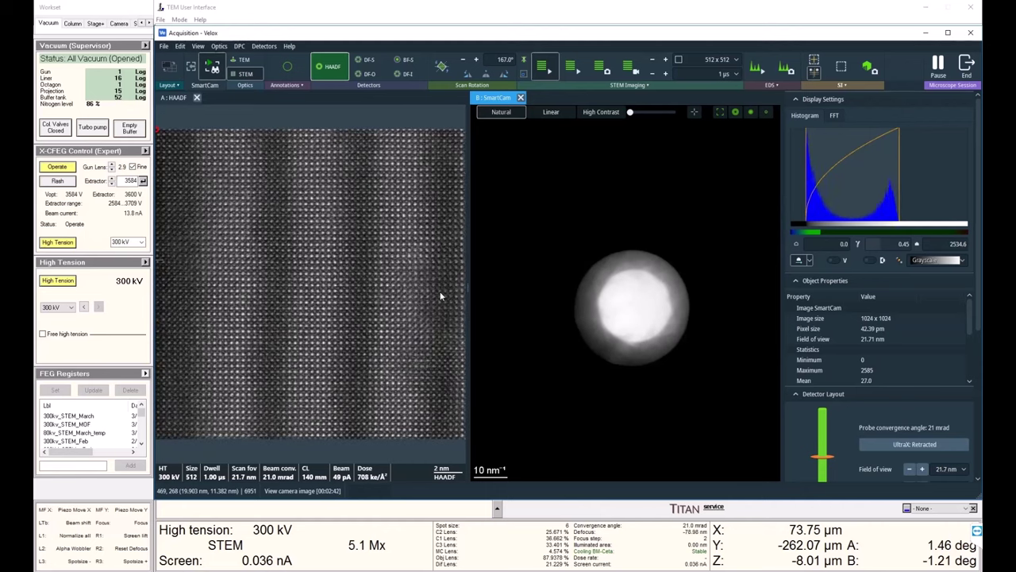
# Step: Reduce the field of view to 10.9 nm and use a 257 x 293 px reduced scan area to adjust focus and stigmation
pyautogui.scroll(1, 441, 295)
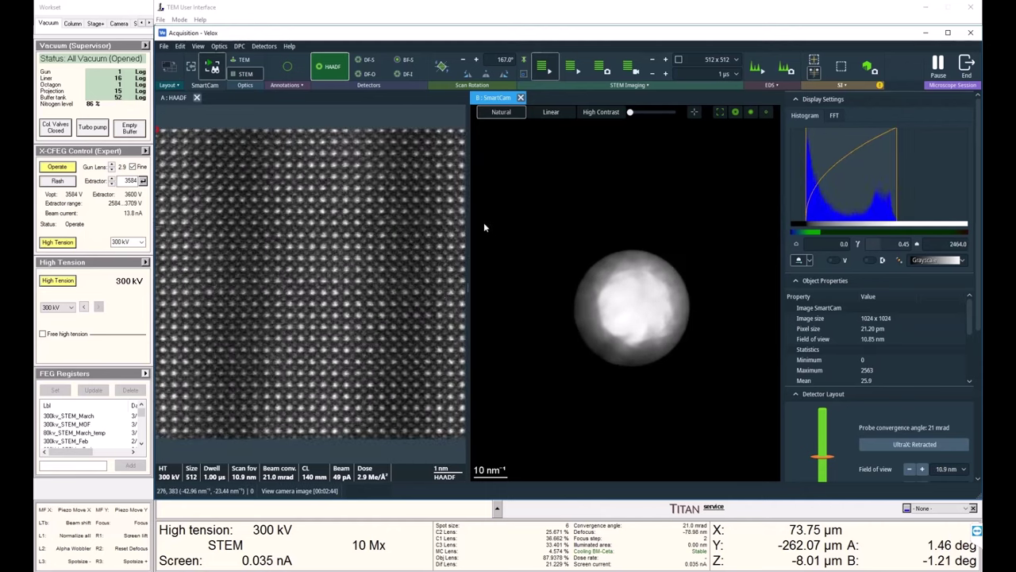
pyautogui.click(523, 73)
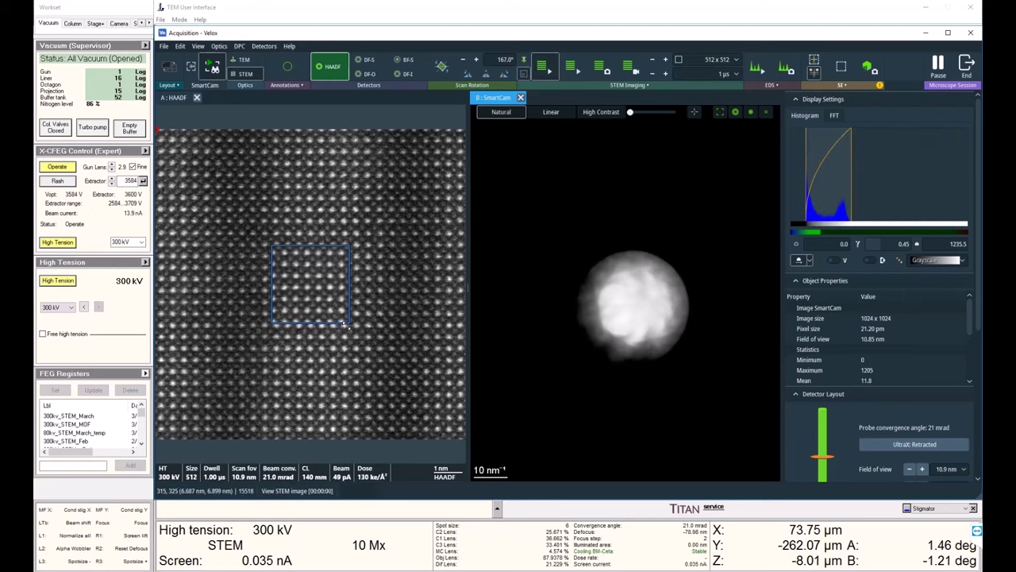
pyautogui.moveTo(346, 324); pyautogui.dragTo(409, 399)
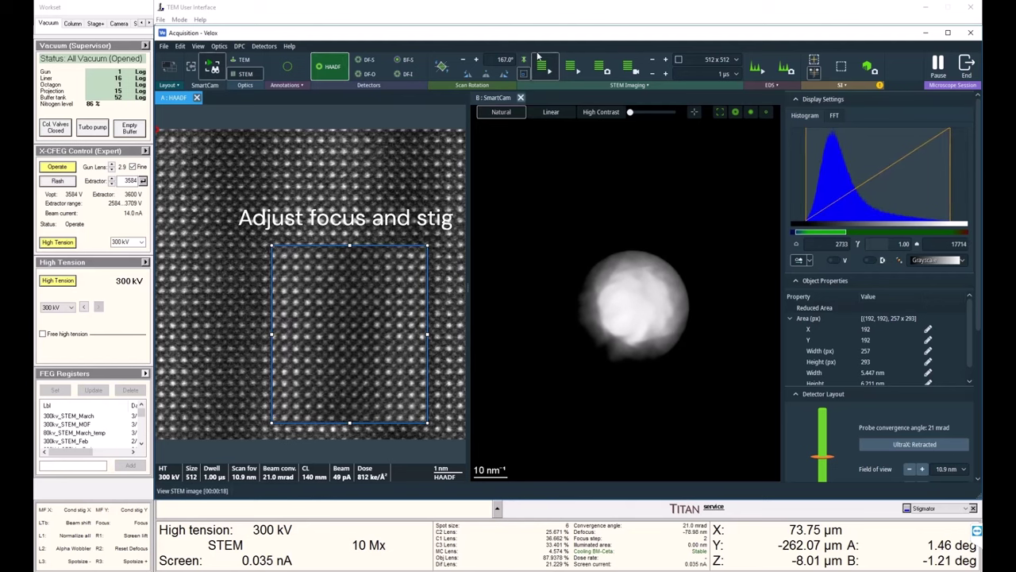
pyautogui.click(525, 73)
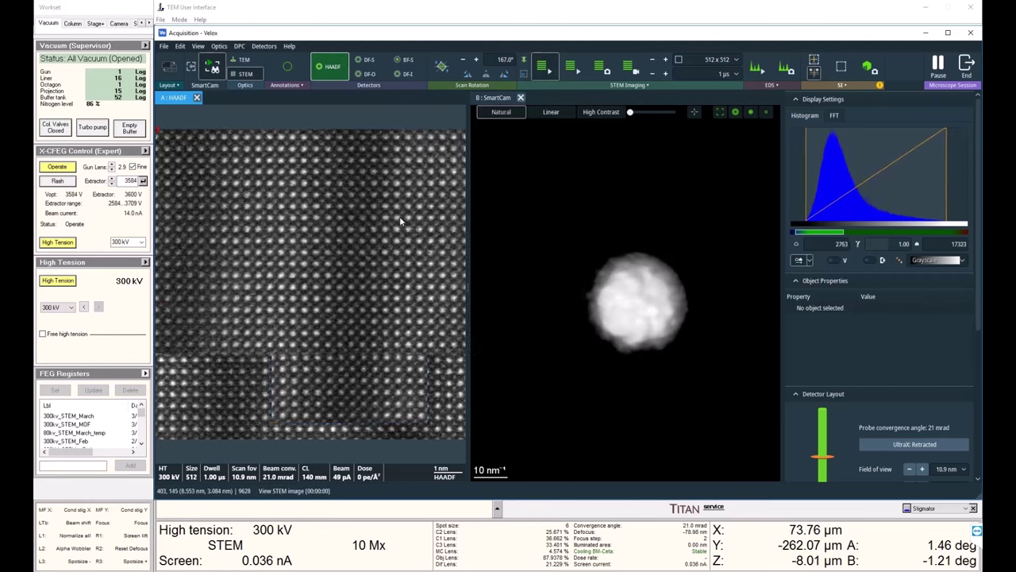
# Step: Set the STEM field of view to 21.7 nm and the scan rotation to 166.7°
pyautogui.scroll(-3, 399, 213)
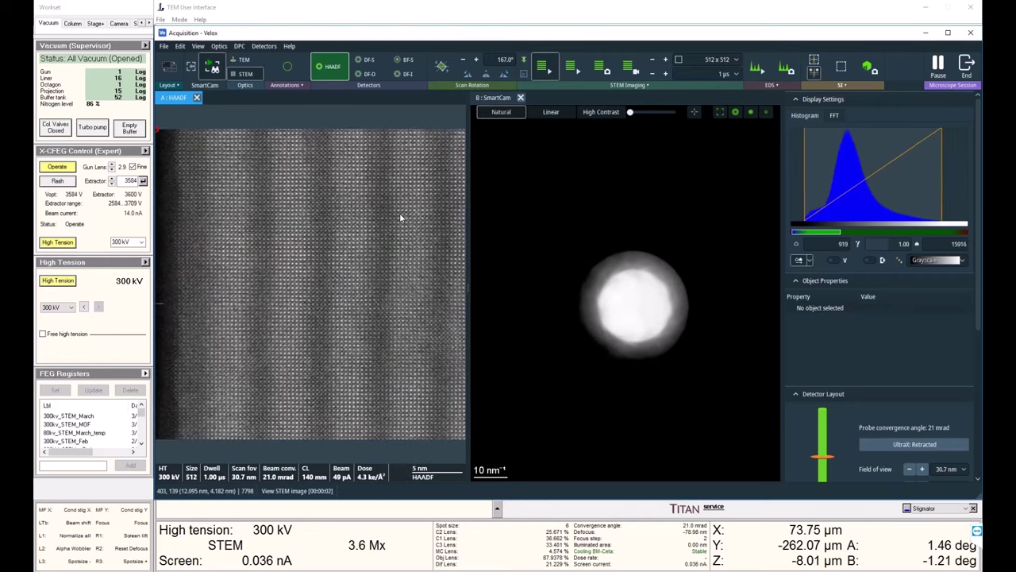
pyautogui.scroll(1, 402, 220)
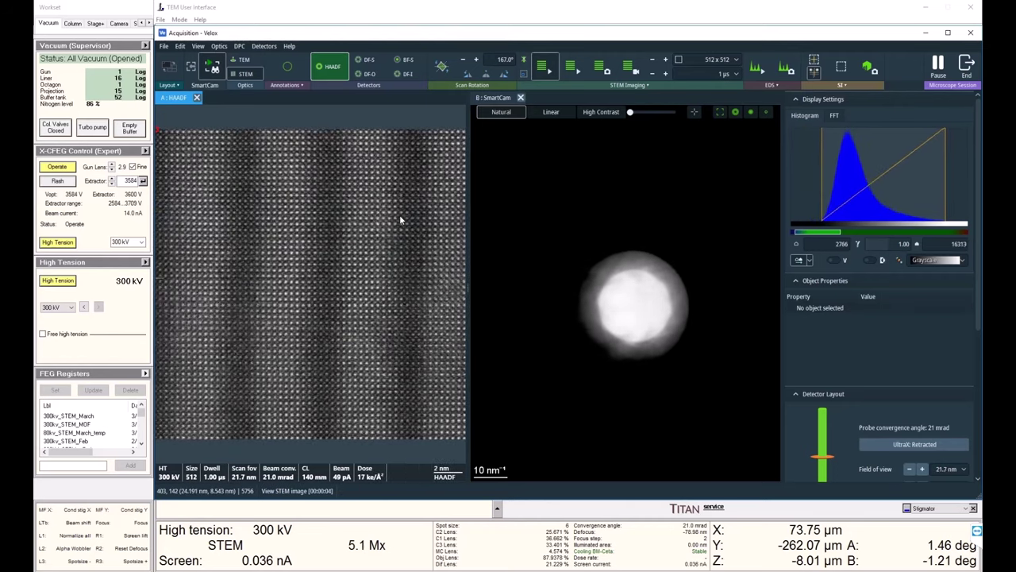
pyautogui.scroll(-5, 968, 350)
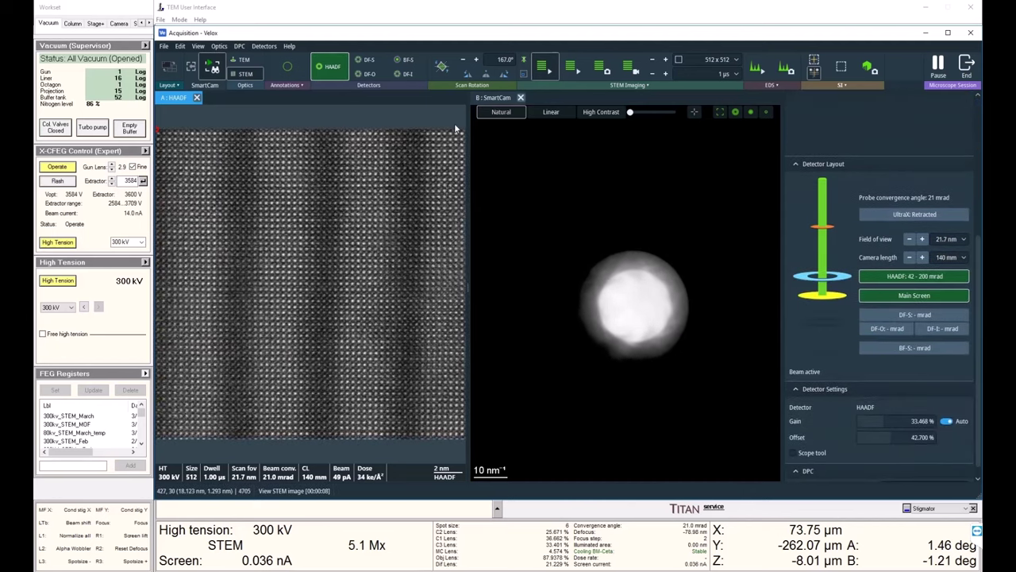
pyautogui.click(475, 61)
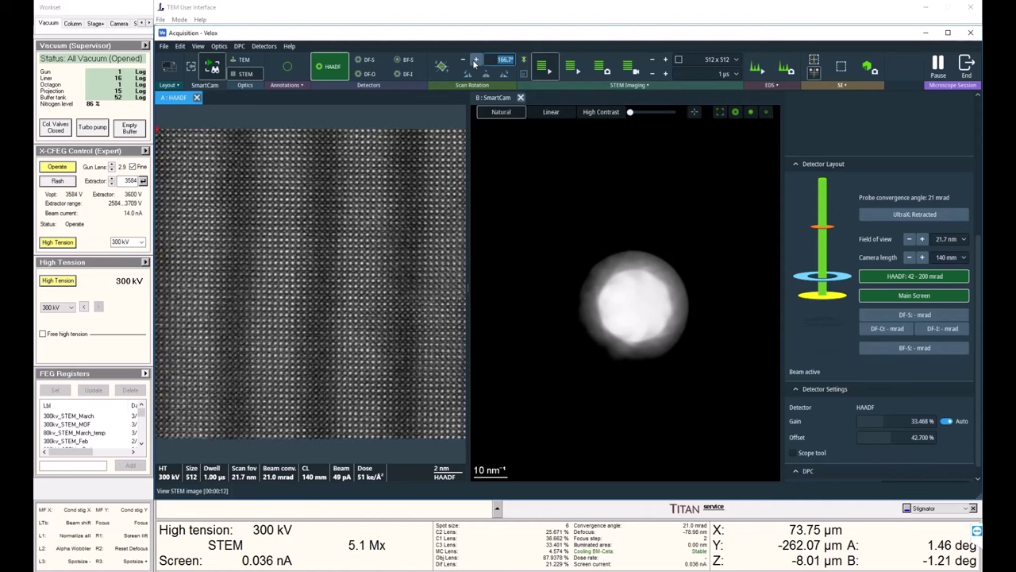
# Step: Review the STEM series preset and widen the HAADF view so its data bar has room for the dose rate
pyautogui.click(601, 85)
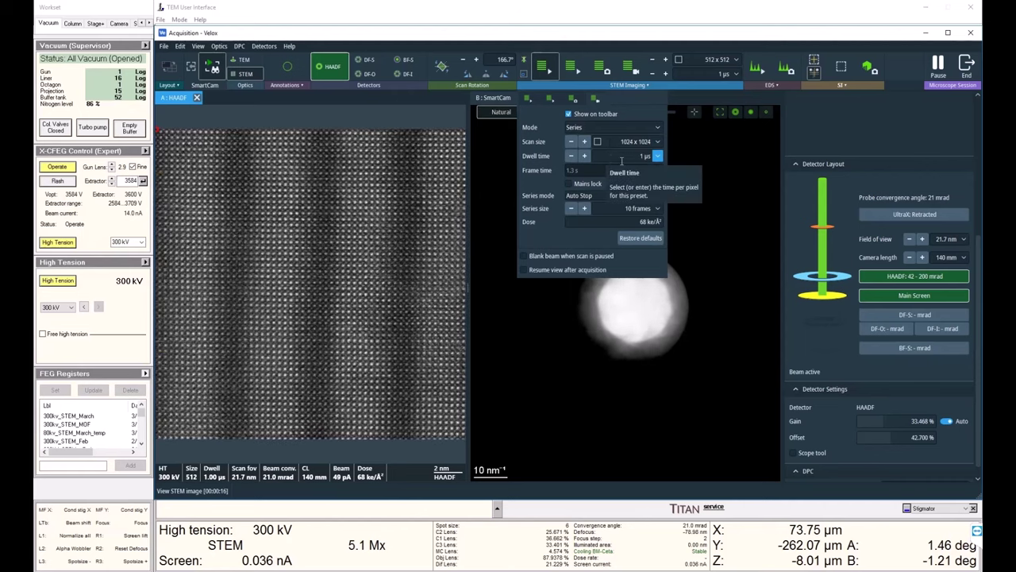
pyautogui.click(389, 212)
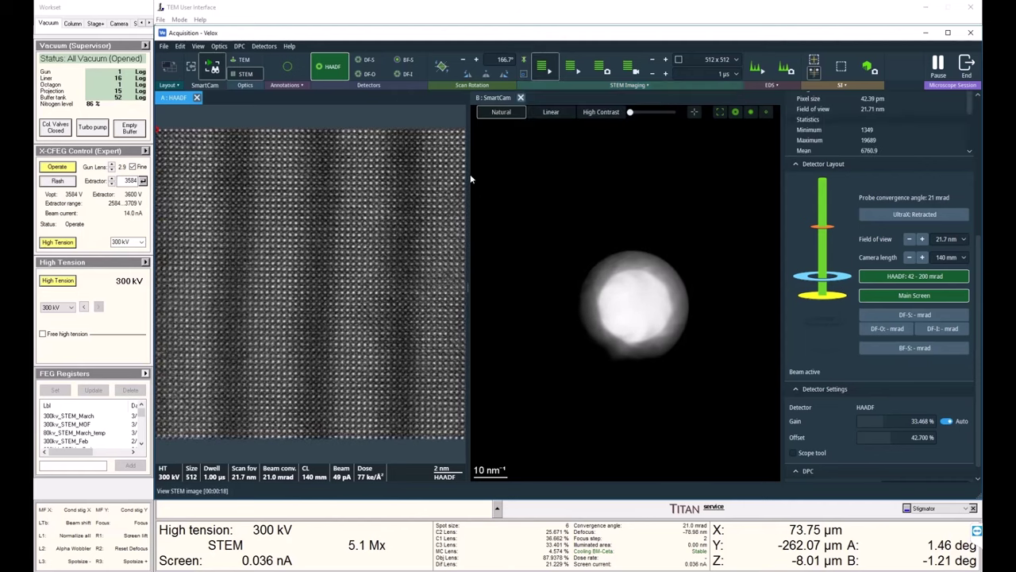
pyautogui.moveTo(468, 168); pyautogui.dragTo(516, 183)
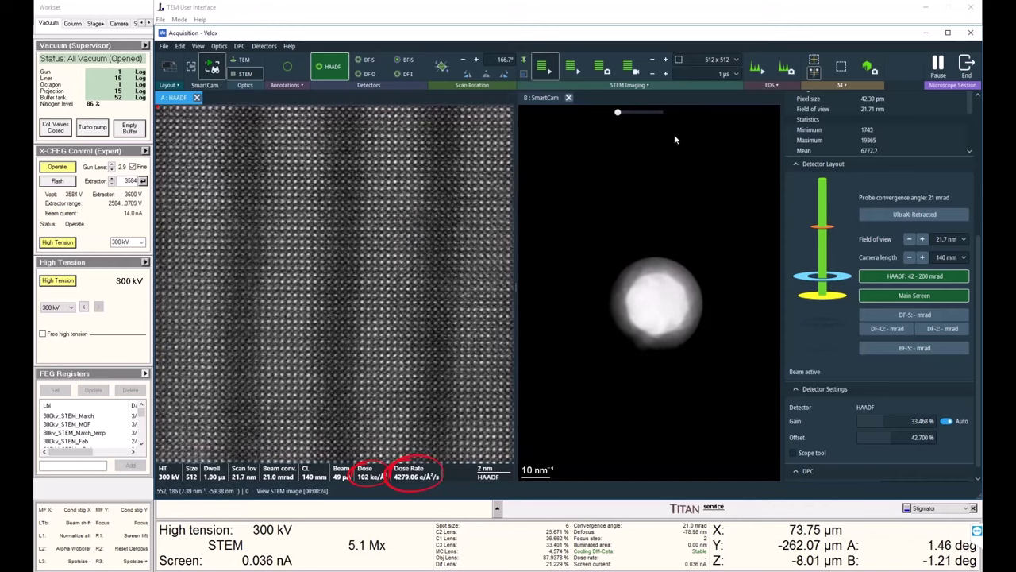
# Step: Check the series preset's dose and start acquiring the 10-frame HAADF series at 1024 x 1024 with 1 µs dwell time
pyautogui.click(625, 90)
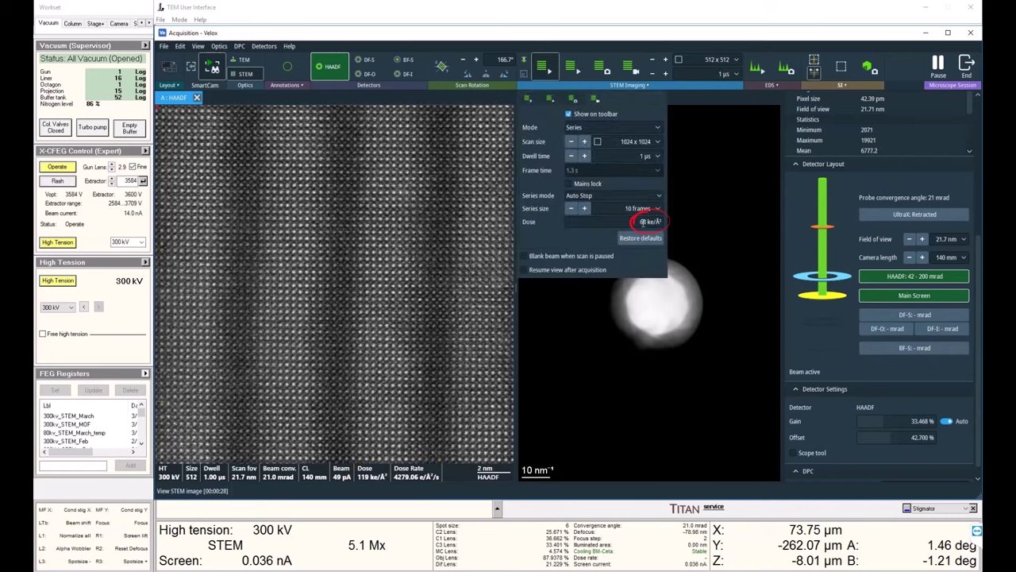
pyautogui.click(631, 72)
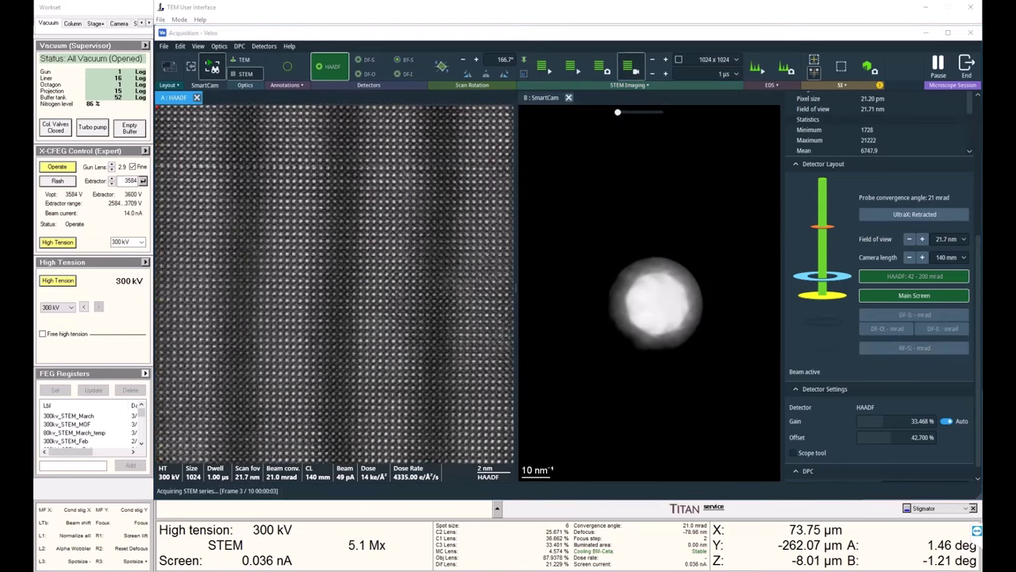
# Step: Bring up the window of the series being acquired and hide its Experiments list
pyautogui.click(87, 540)
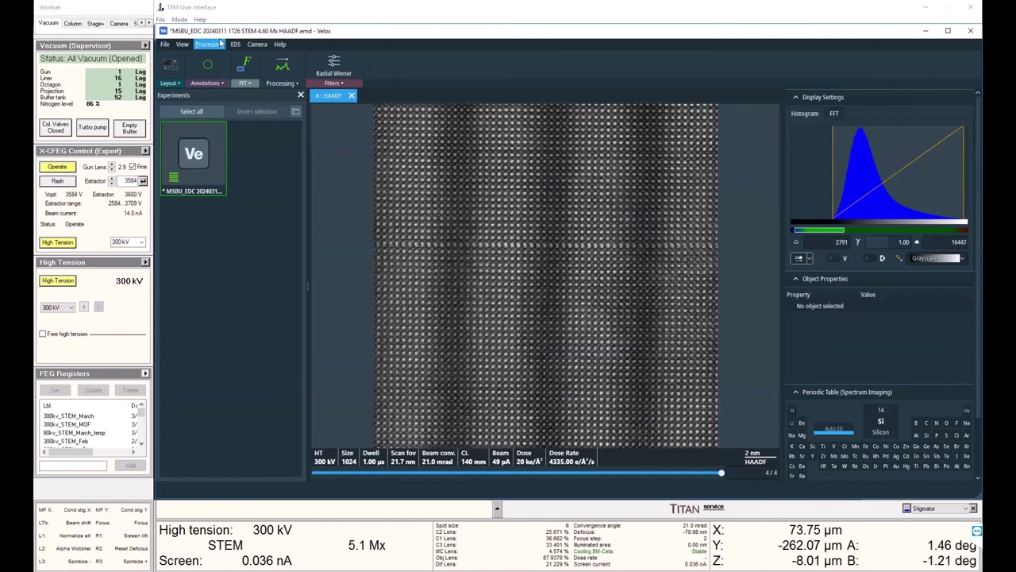
pyautogui.click(182, 44)
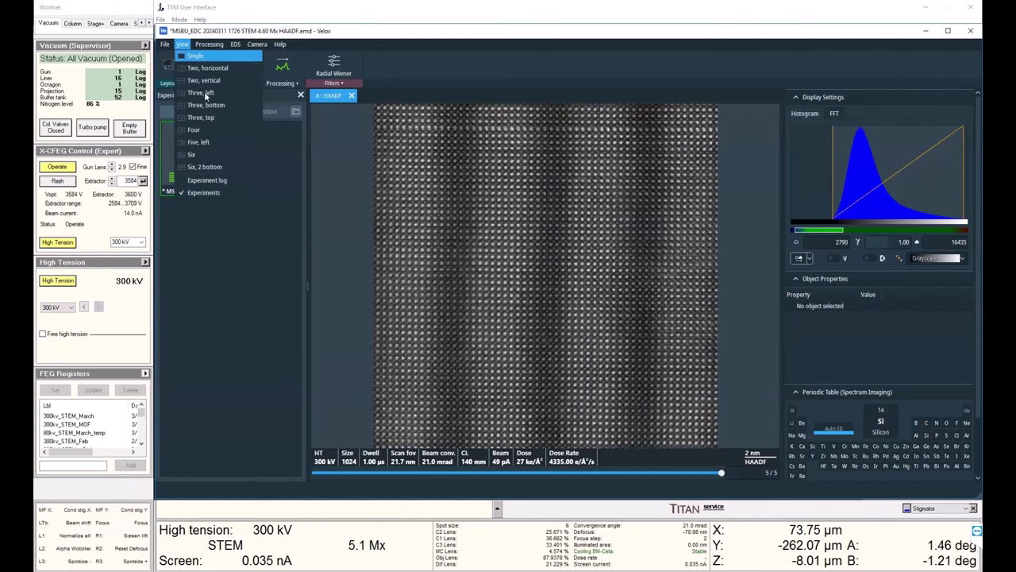
pyautogui.click(206, 192)
# Step: Apply DCFI optimized for periodic images to the HAADF series and show the acquisition data bar on the result
pyautogui.click(209, 44)
pyautogui.moveTo(230, 81)
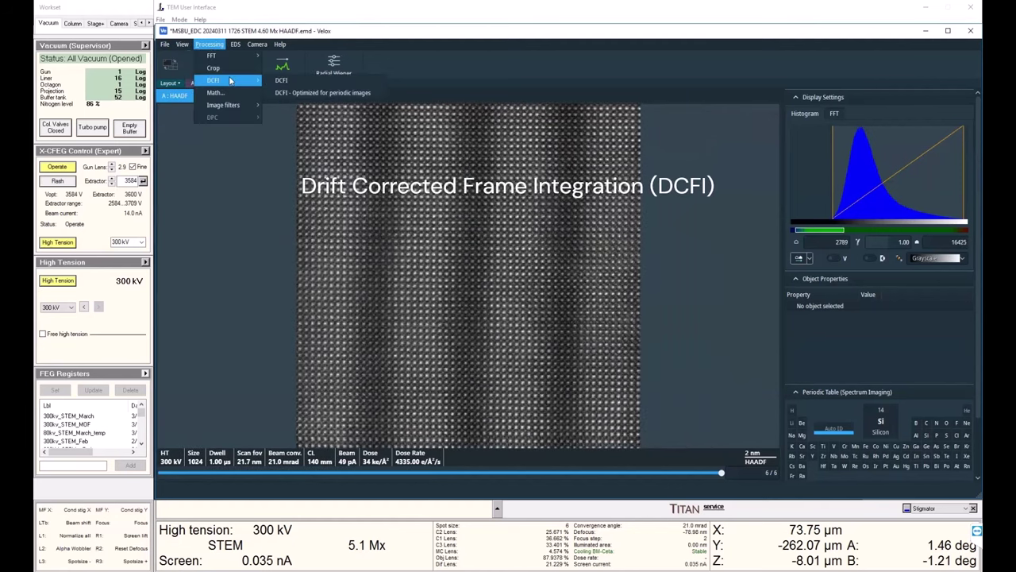
pyautogui.click(274, 89)
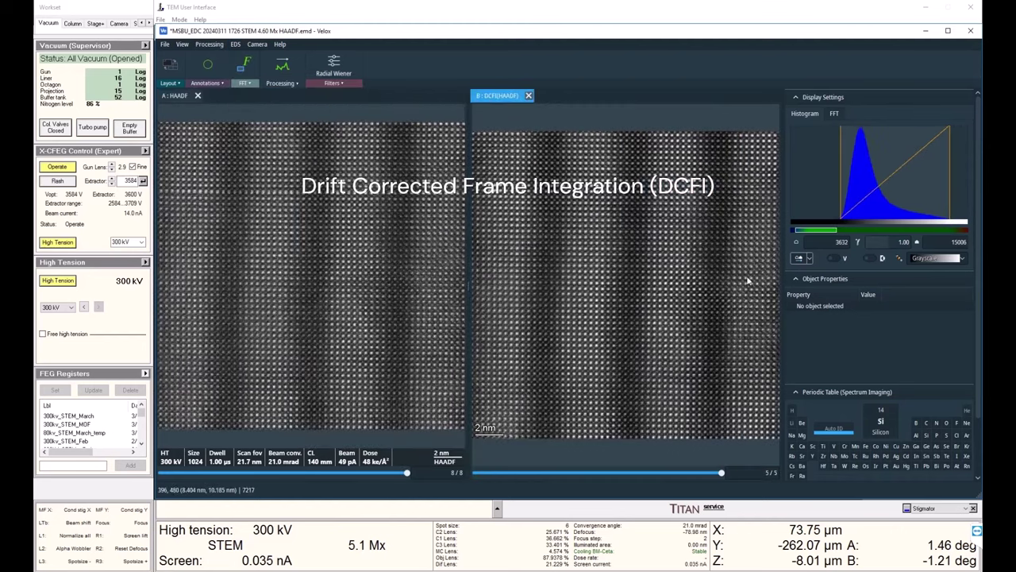
pyautogui.rightClick(712, 166)
pyautogui.click(734, 267)
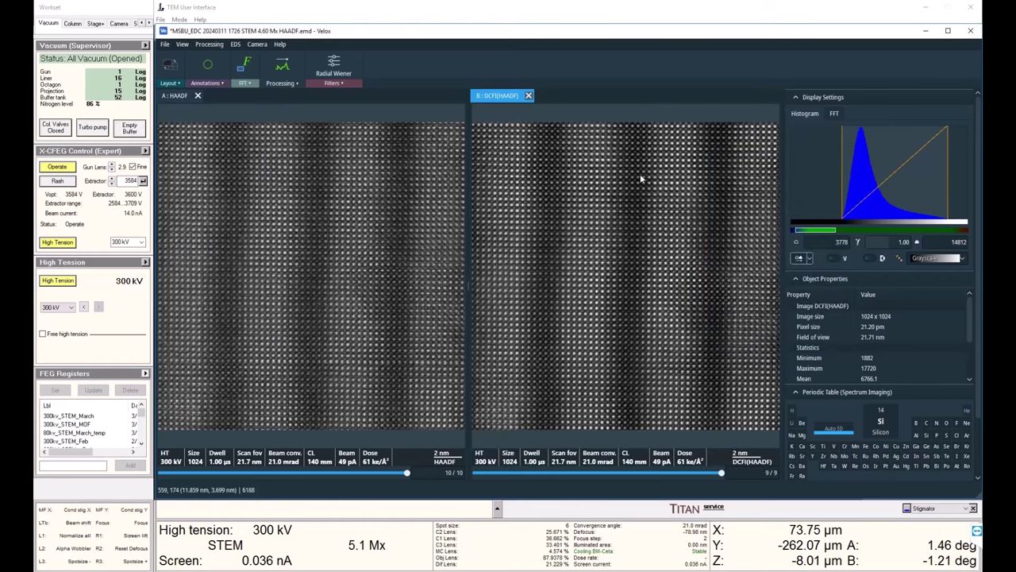
# Step: Compare the magnified HAADF and DCFI images, step through the integrated frames to examine the dose, and minimize the series window
pyautogui.scroll(4, 724, 147)
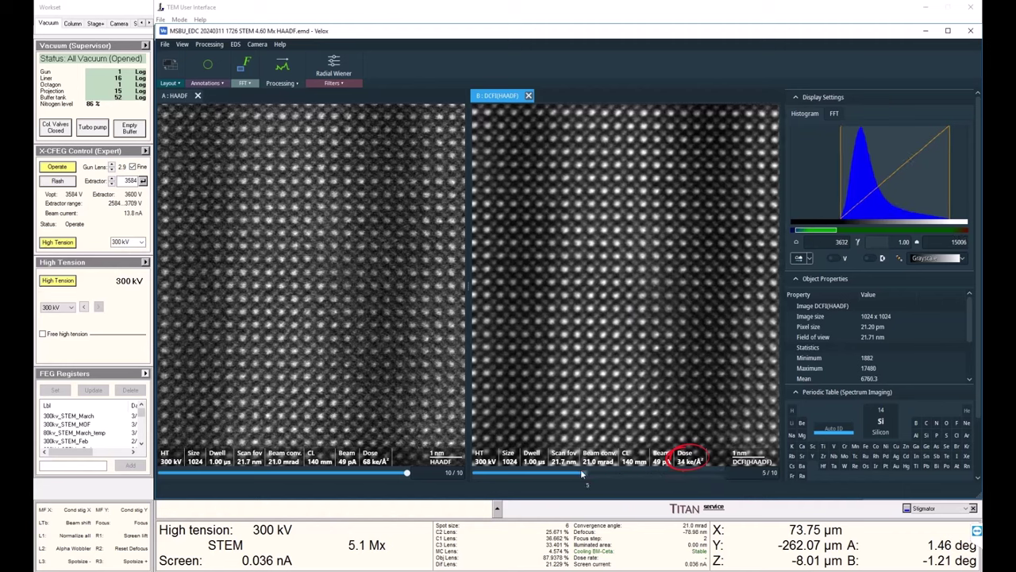
pyautogui.moveTo(510, 474); pyautogui.dragTo(485, 469)
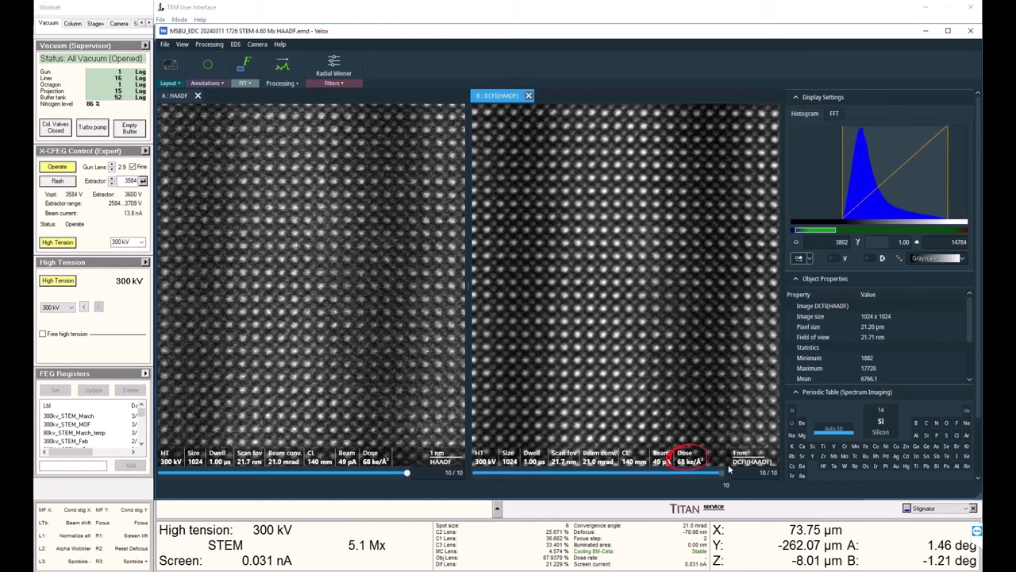
pyautogui.click(925, 32)
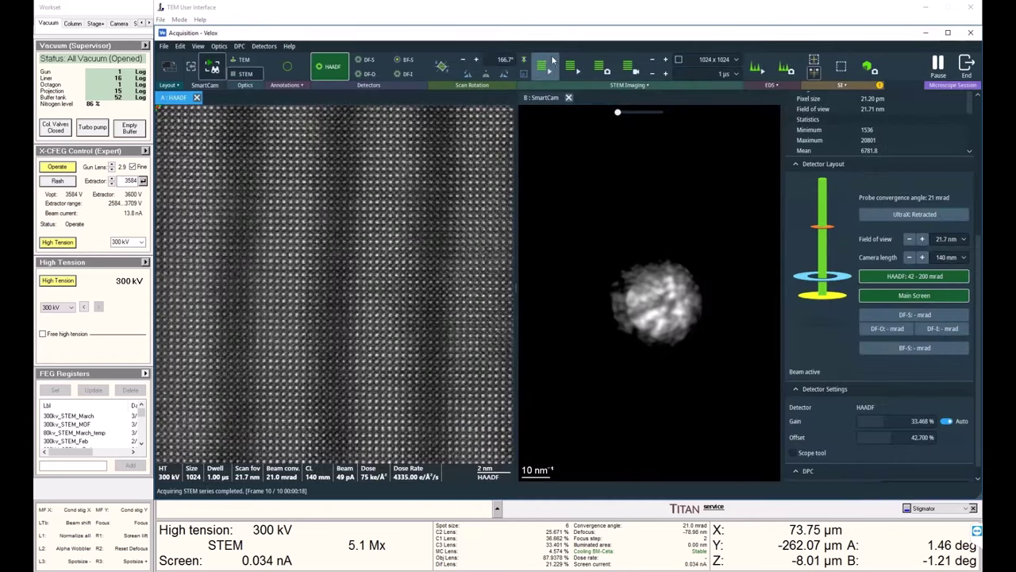
# Step: Resume the live STEM view and set the series preset's total dose to 34 ke/Å²
pyautogui.press('F2')
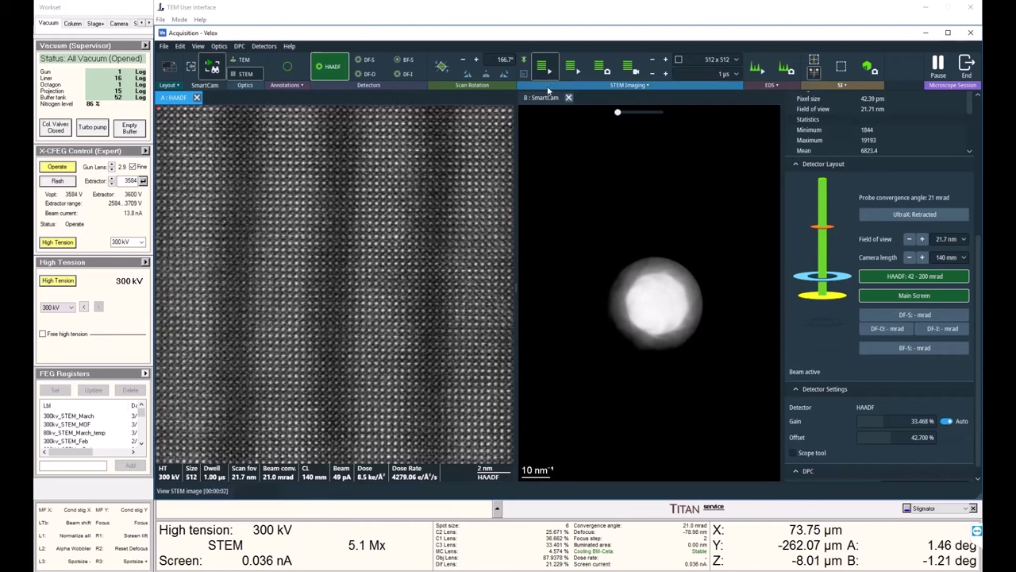
pyautogui.click(550, 83)
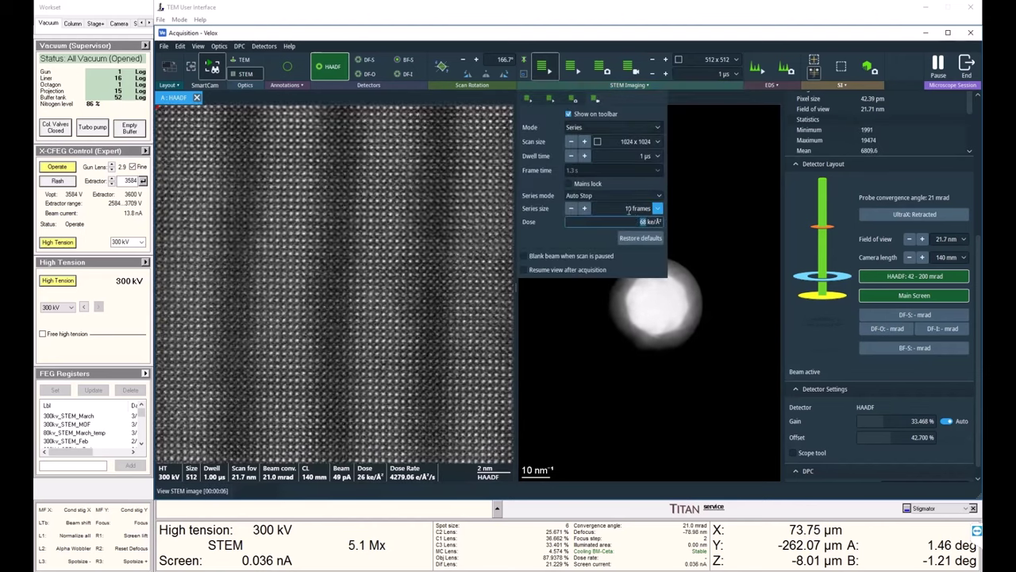
pyautogui.write('34')
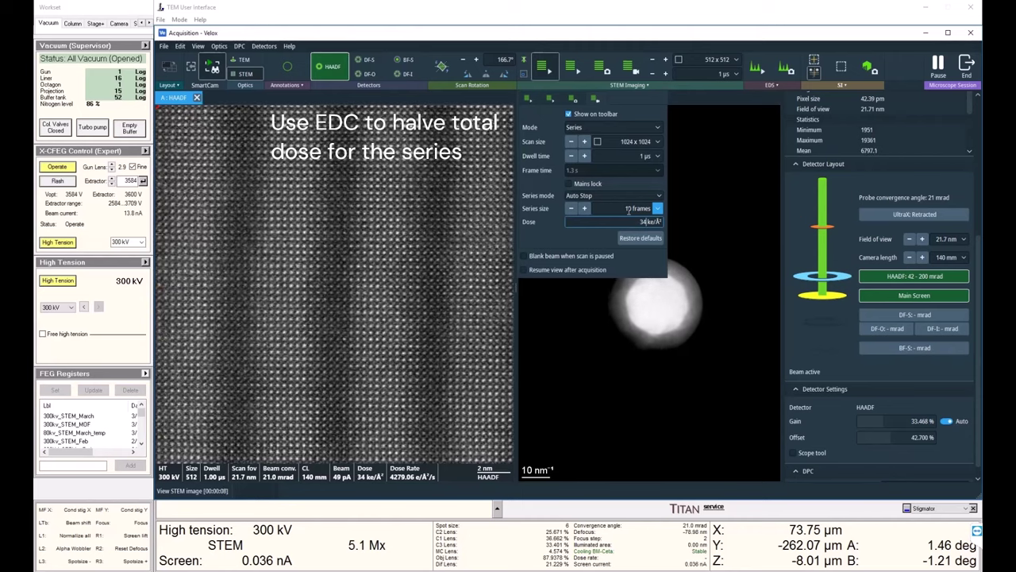
pyautogui.press('Return')
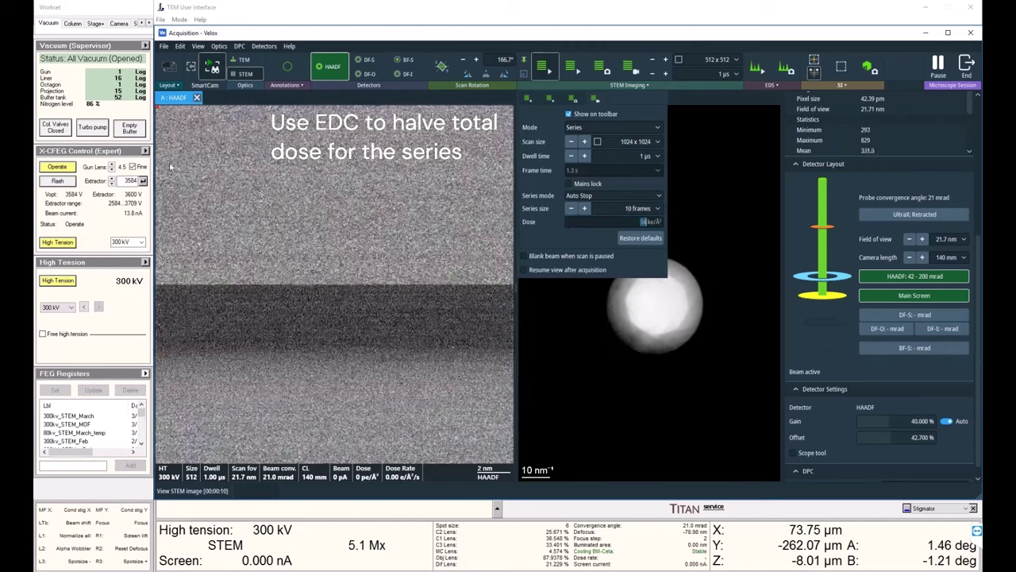
pyautogui.click(638, 35)
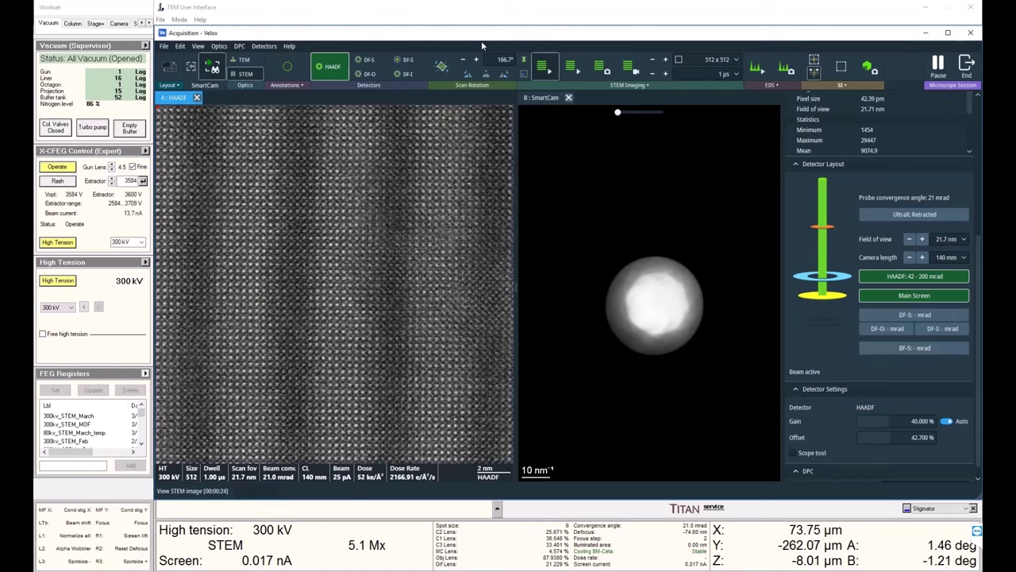
# Step: Acquire another 10-frame HAADF series with a 25 pA beam and bring up its window
pyautogui.click(638, 68)
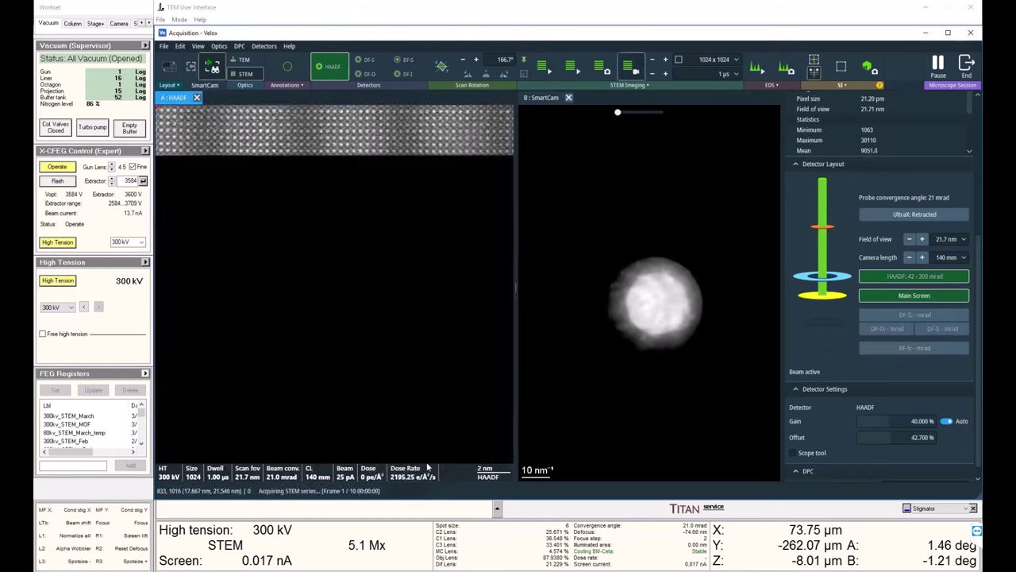
pyautogui.moveTo(141, 569)
pyautogui.click(93, 544)
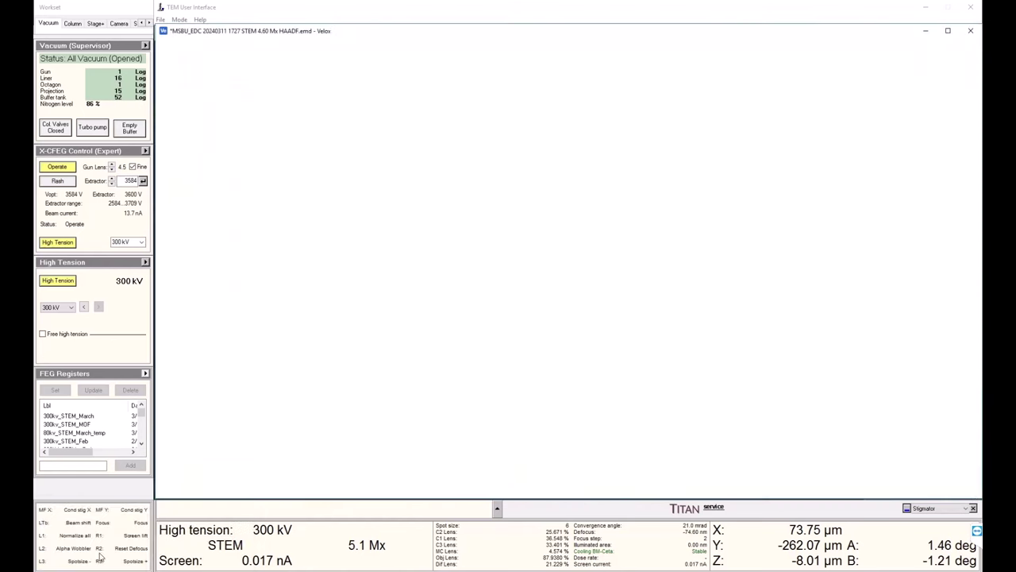
# Step: Run DCFI optimized for periodic images on the 25 pA series and show the acquisition data bar on the integrated image
pyautogui.click(208, 45)
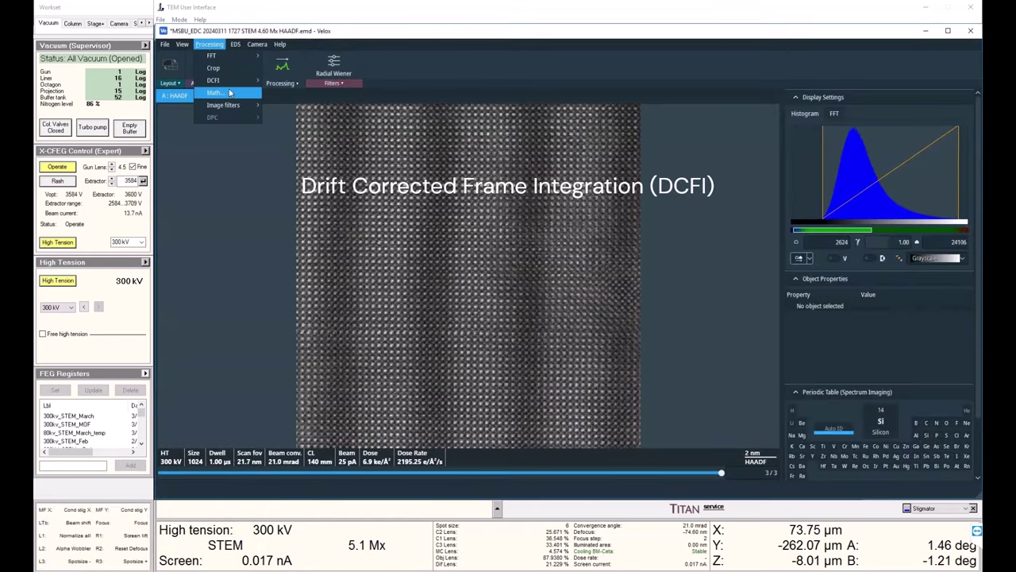
pyautogui.moveTo(226, 80)
pyautogui.click(307, 94)
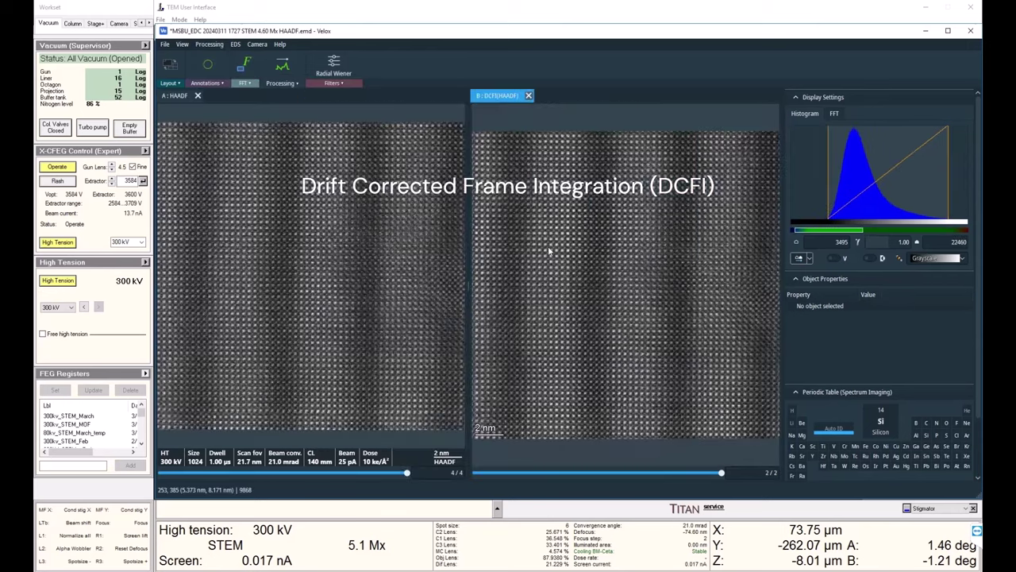
pyautogui.rightClick(549, 231)
pyautogui.click(597, 340)
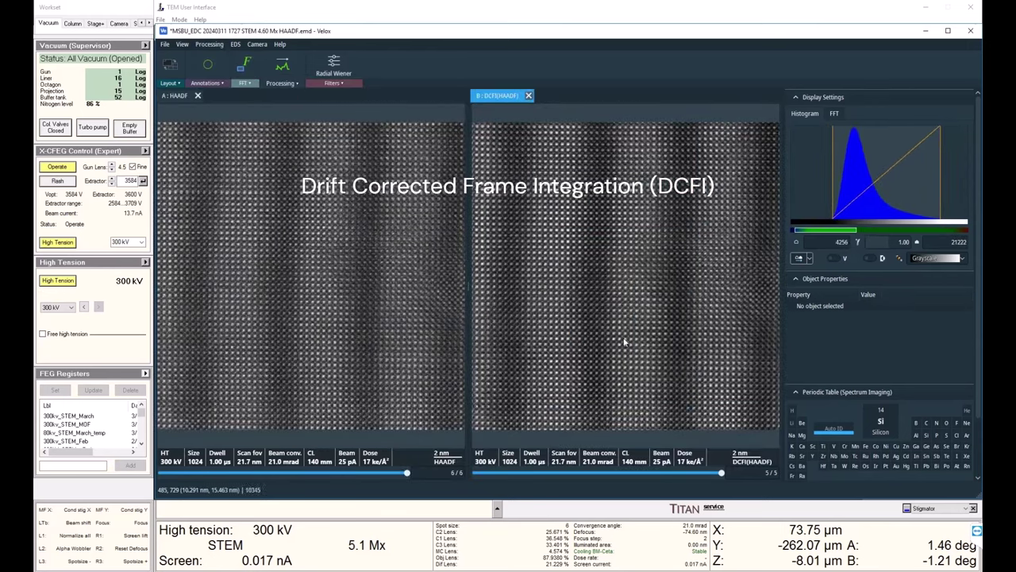
# Step: Magnify and pan the paired HAADF and DCFI images of the 25 pA series for comparison, and minimize the series window
pyautogui.scroll(3, 630, 171)
pyautogui.moveTo(631, 172); pyautogui.dragTo(667, 247)
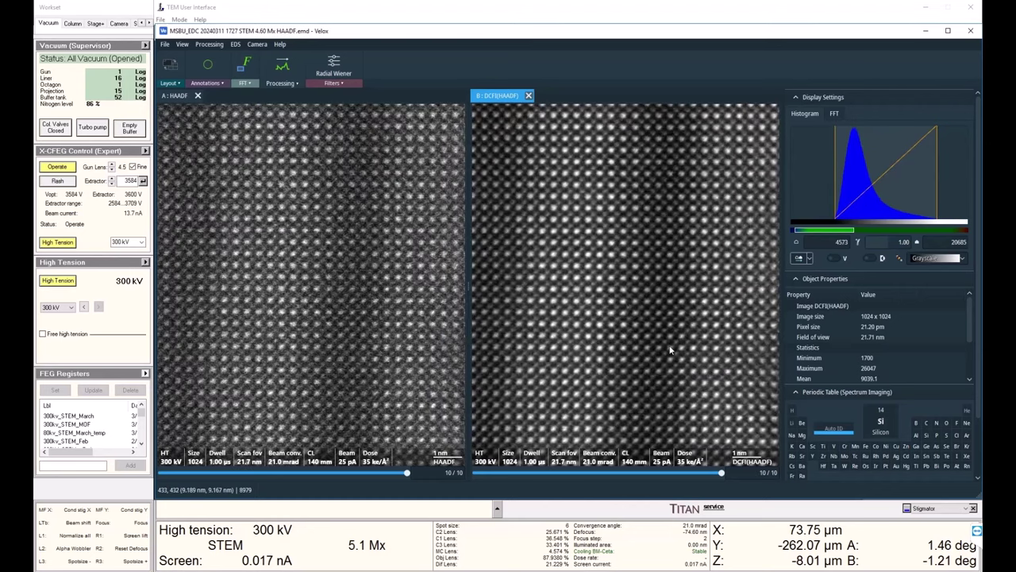
pyautogui.click(924, 31)
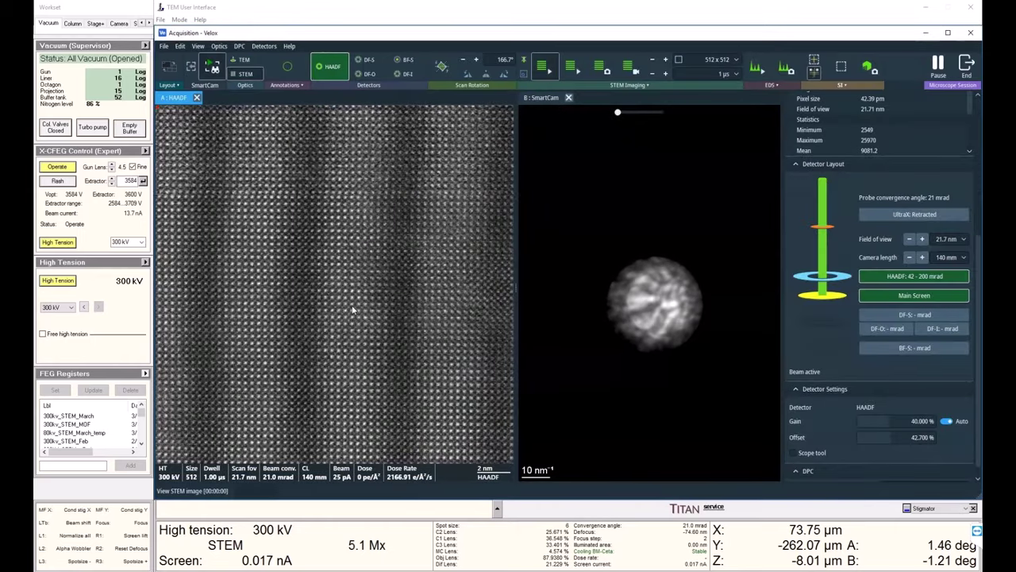
# Step: Widen the live STEM field of view to 43.4 nm and set the beam current to 200 pA
pyautogui.scroll(-2, 354, 310)
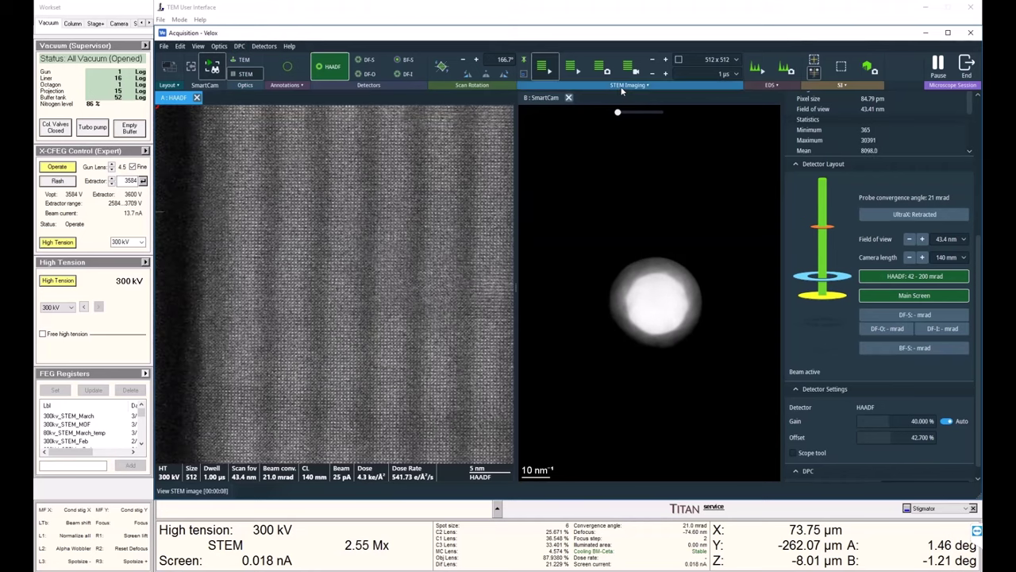
pyautogui.click(219, 46)
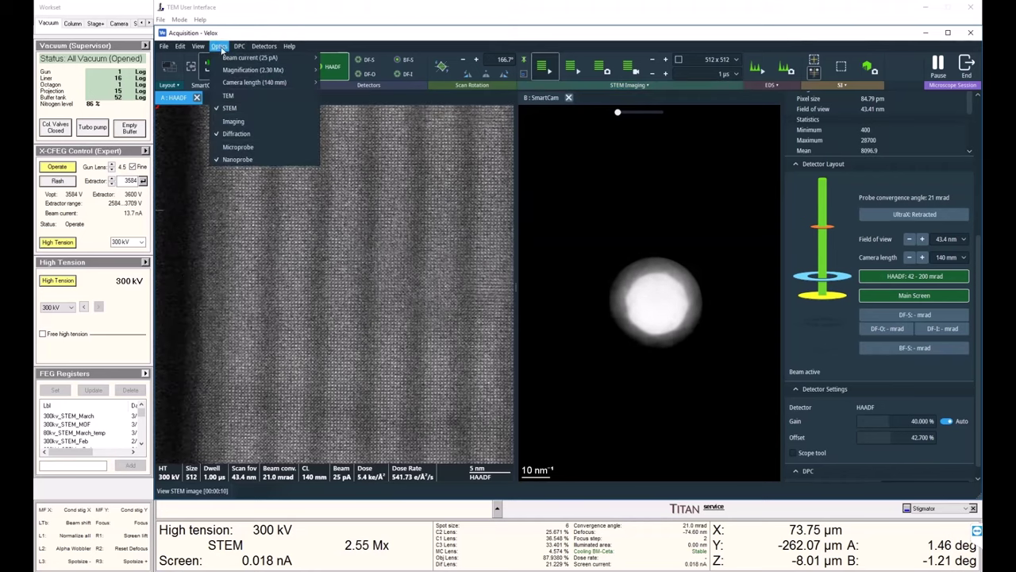
pyautogui.moveTo(262, 58)
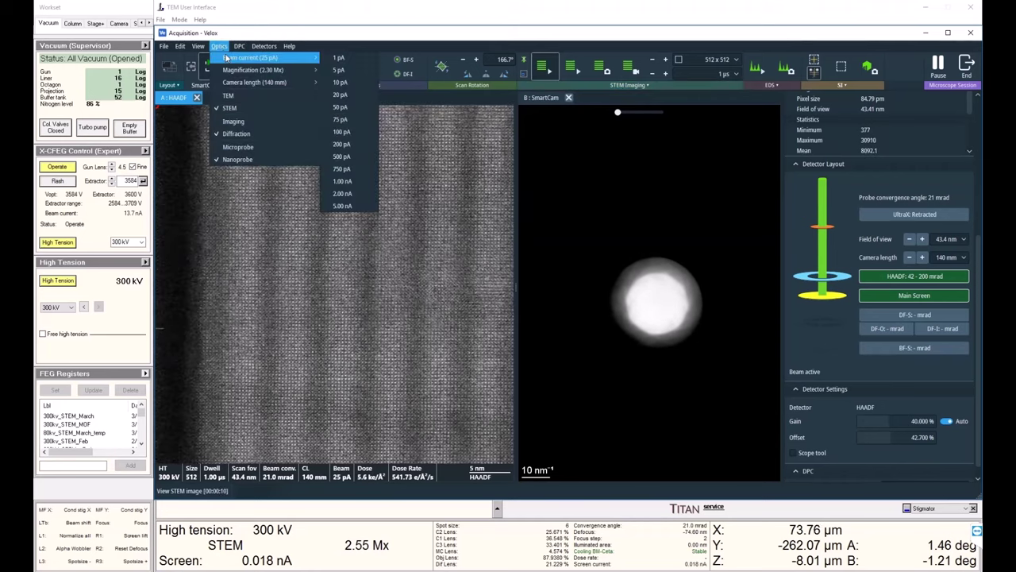
pyautogui.click(356, 144)
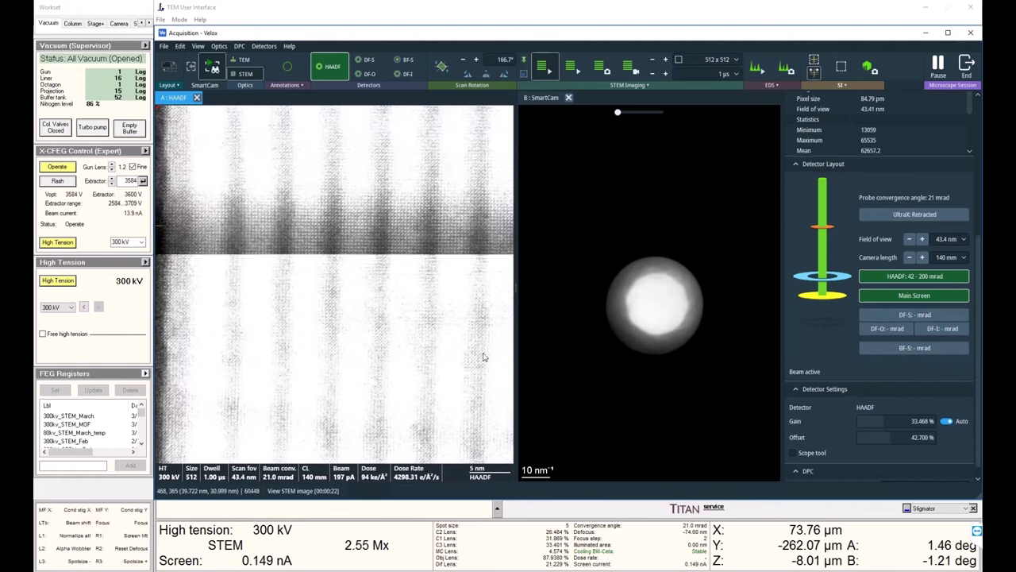
# Step: Narrow the field of view to 15.3 nm and adjust focus and stigmation using a reduced scan area
pyautogui.scroll(3, 483, 348)
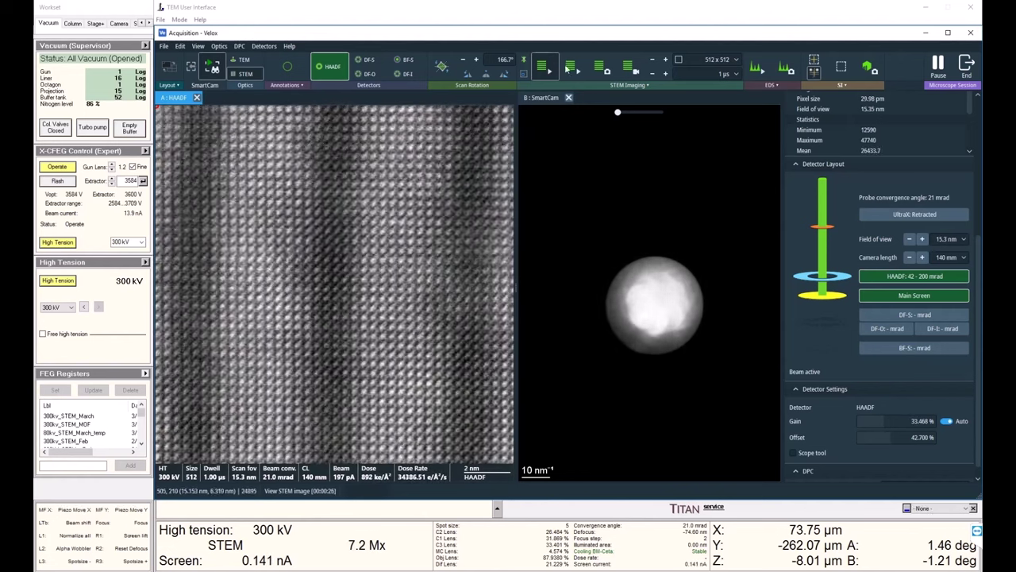
pyautogui.click(523, 75)
pyautogui.click(451, 289)
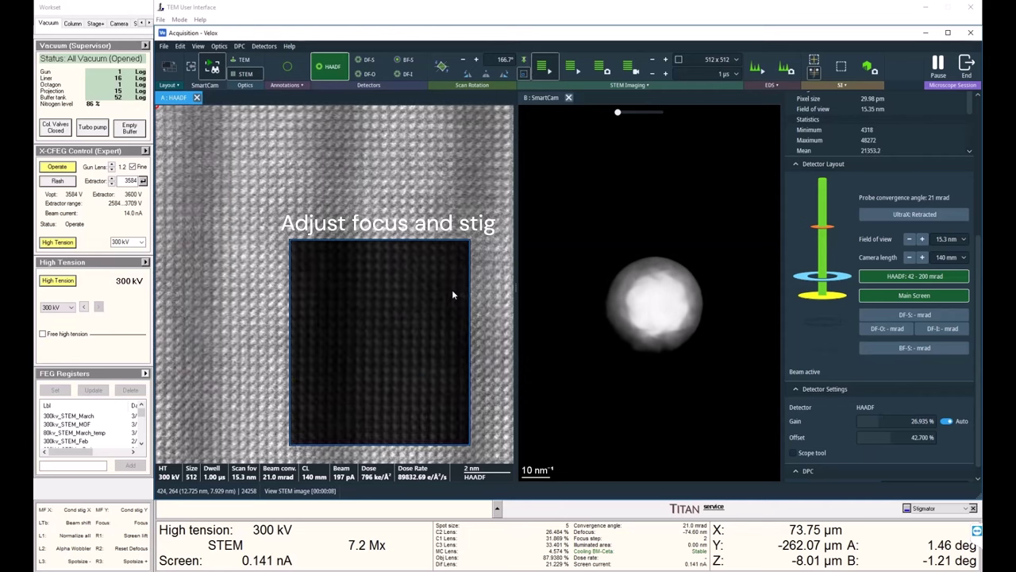
pyautogui.click(524, 73)
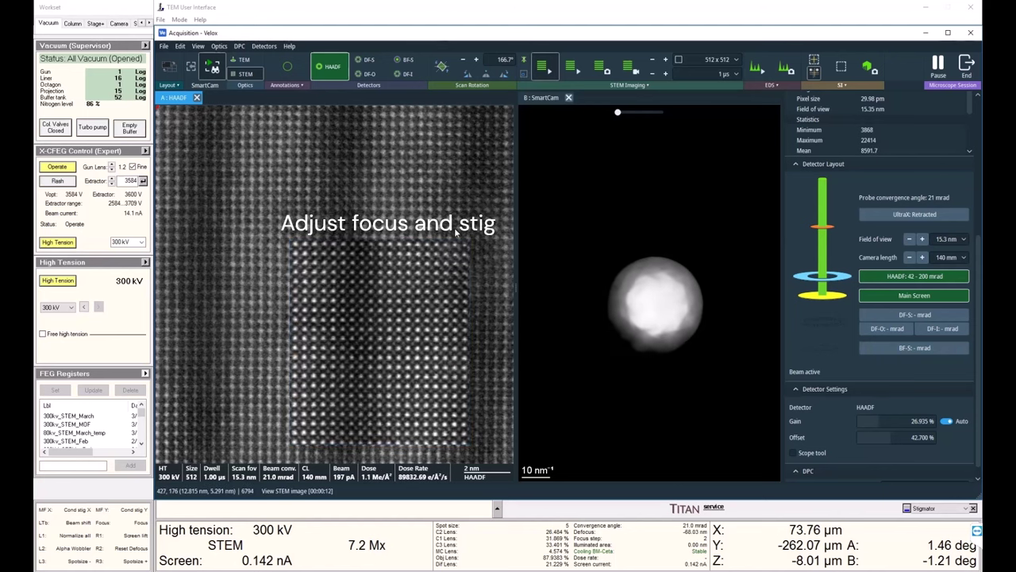
# Step: Set the STEM field of view to exactly 15 nm and insert the UltraX EDS detector
pyautogui.scroll(-1, 410, 213)
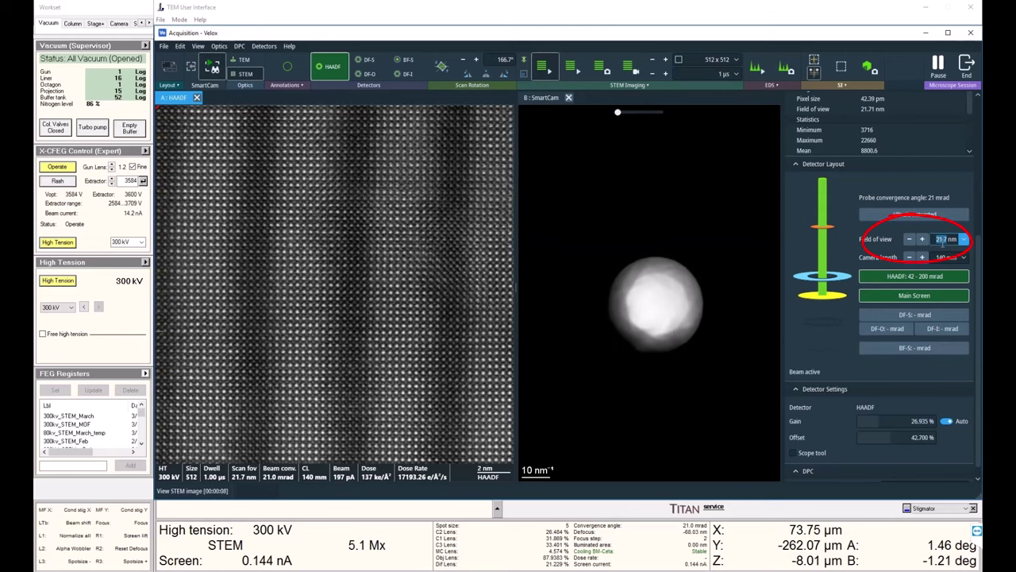
pyautogui.write('15')
pyautogui.press('Return')
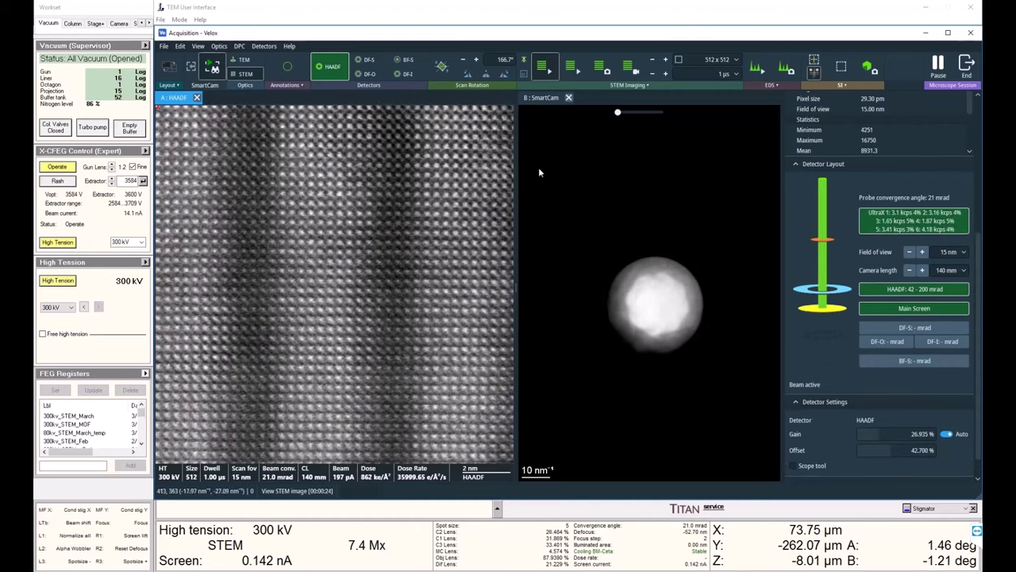
# Step: Refine the focus in the reduced scan area at 15 nm field of view and return to full-frame scanning
pyautogui.click(524, 74)
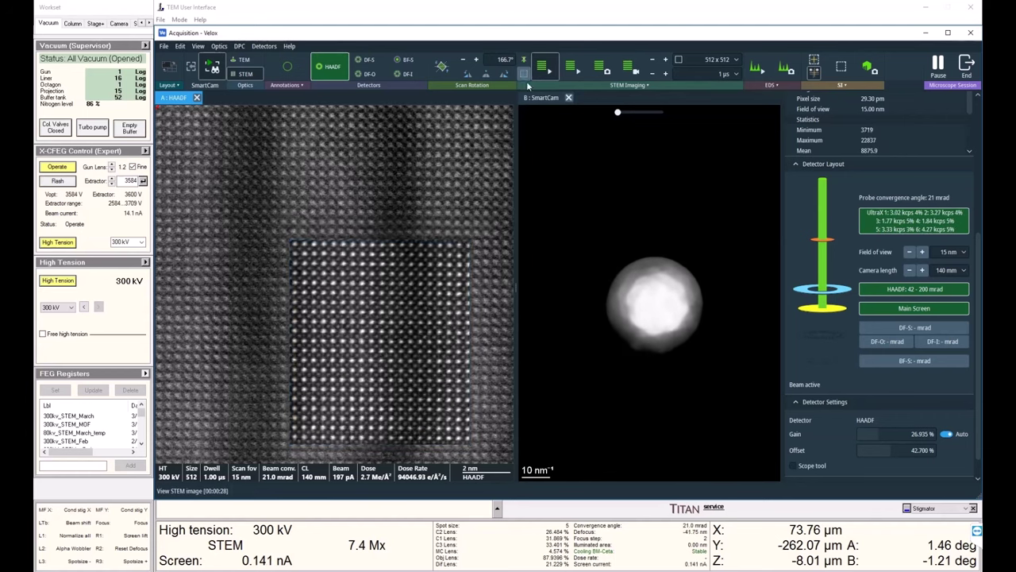
pyautogui.press('Escape')
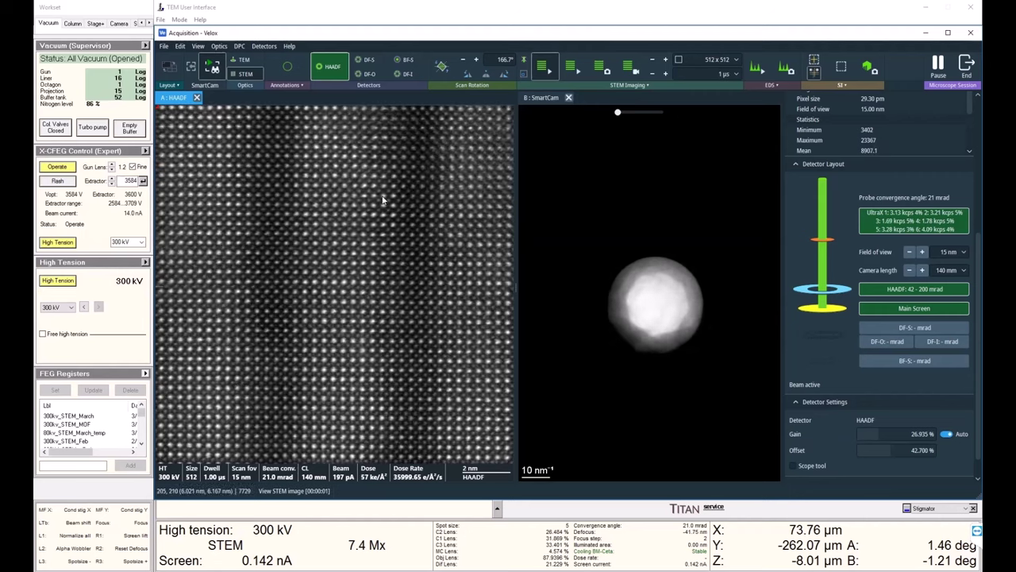
pyautogui.scroll(-3, 409, 297)
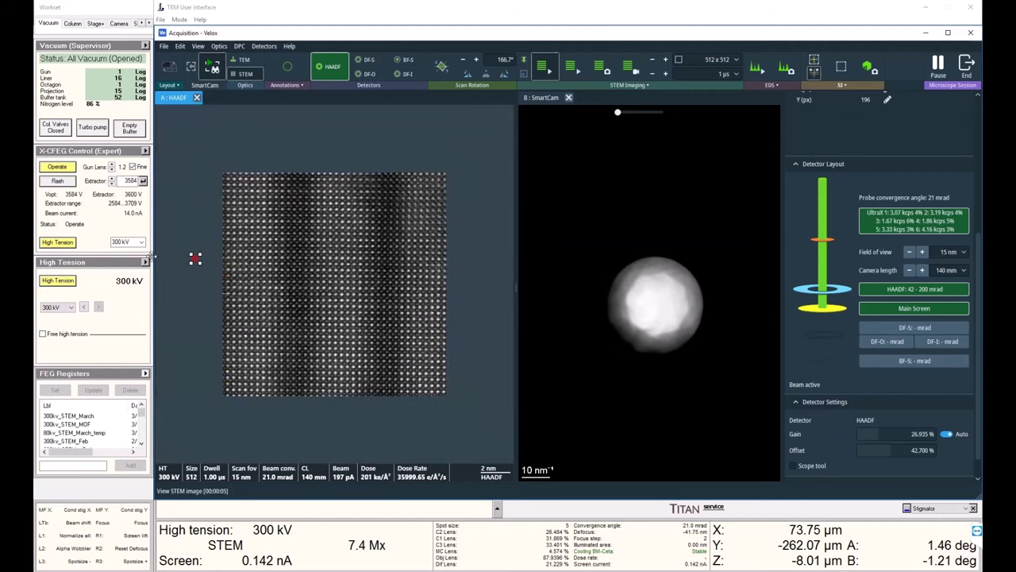
pyautogui.scroll(4, 413, 279)
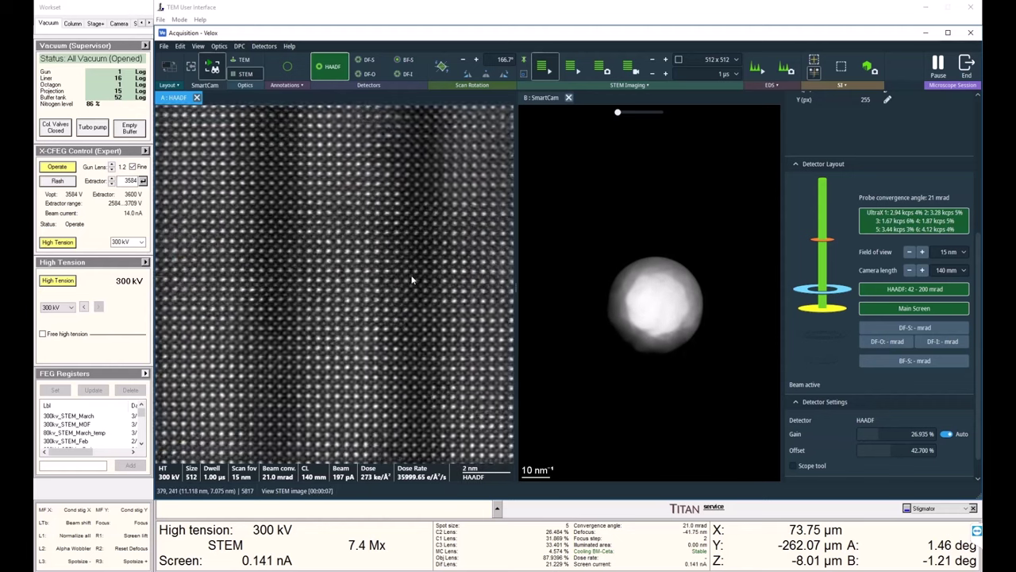
# Step: Check the spectrum imaging settings, start the drift-compensated EDS spectrum image acquisition, and enlarge the live HAADF view
pyautogui.click(840, 85)
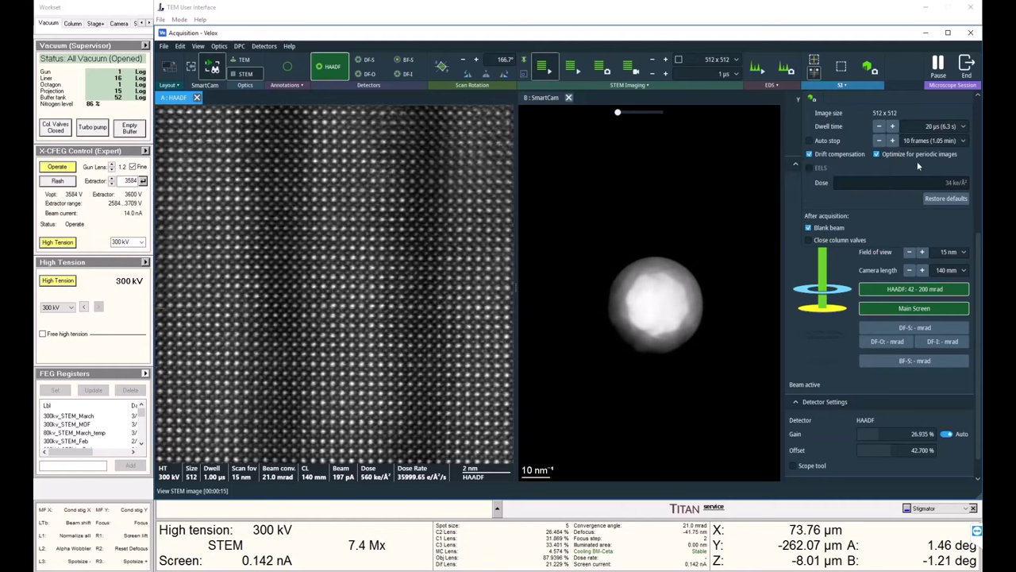
pyautogui.click(873, 69)
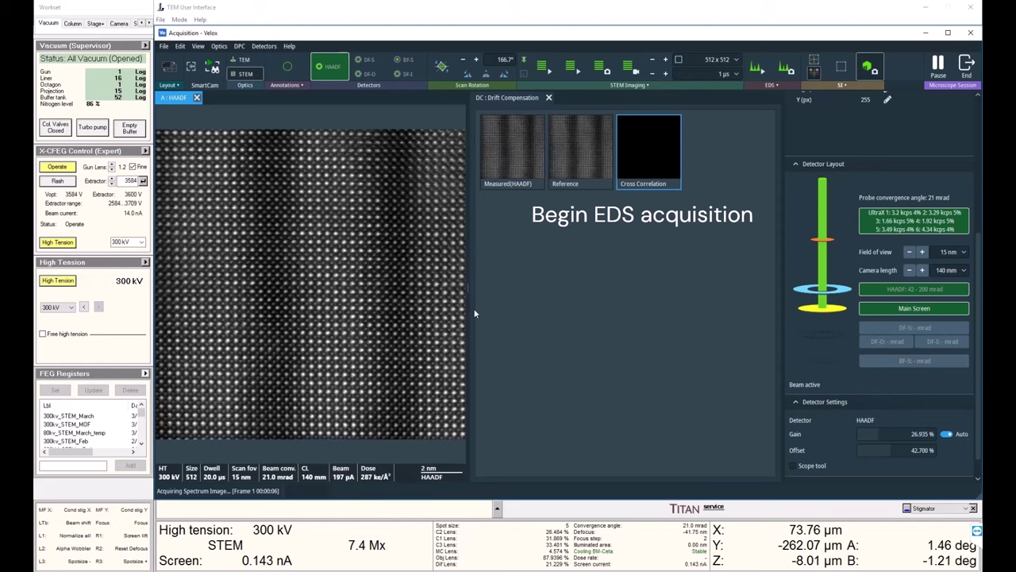
pyautogui.moveTo(470, 310); pyautogui.dragTo(510, 315)
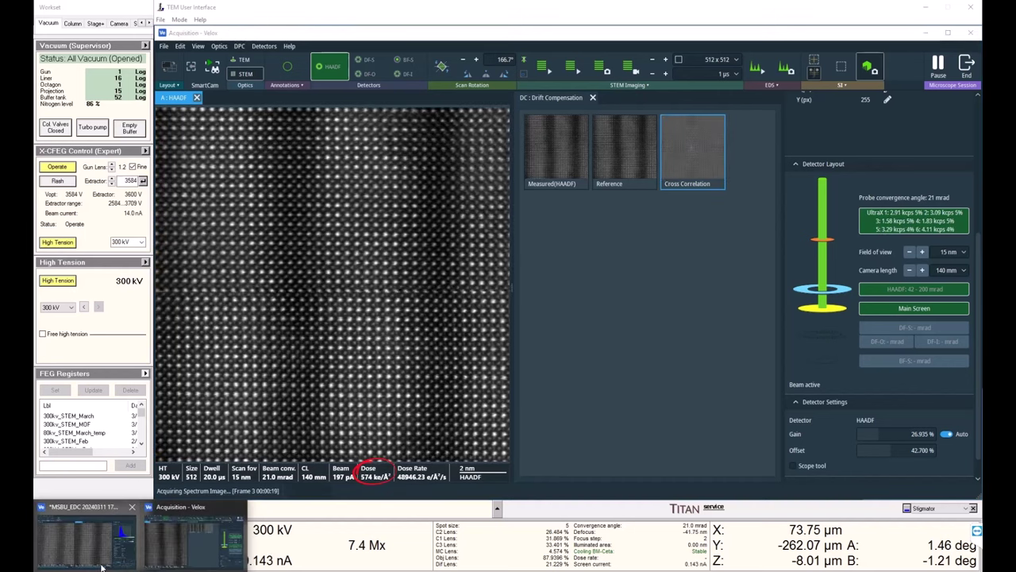
# Step: Bring up the running spectrum image's data window and extract an integrated spectrum from an area covering the whole HAADF image
pyautogui.click(102, 564)
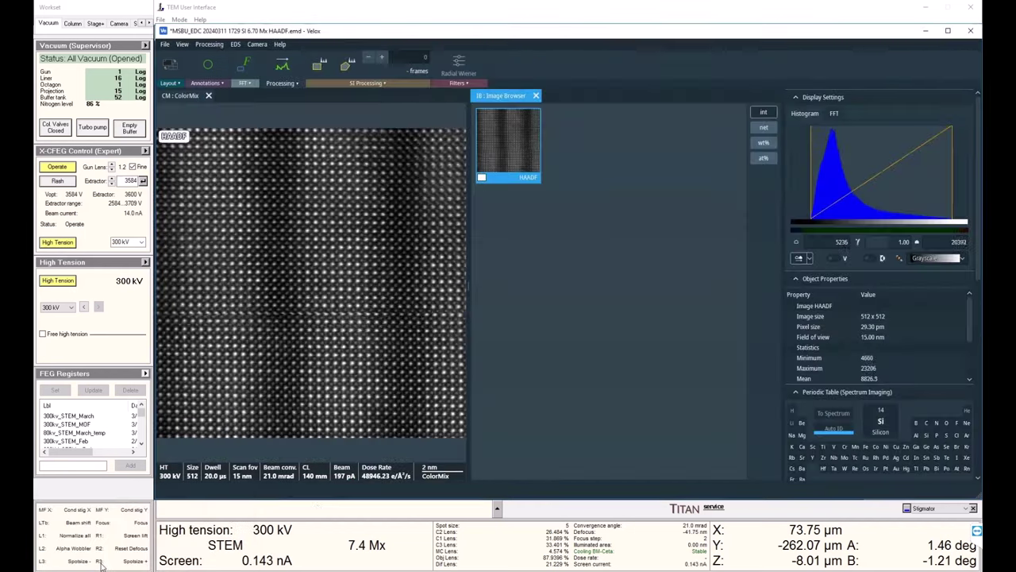
pyautogui.click(316, 68)
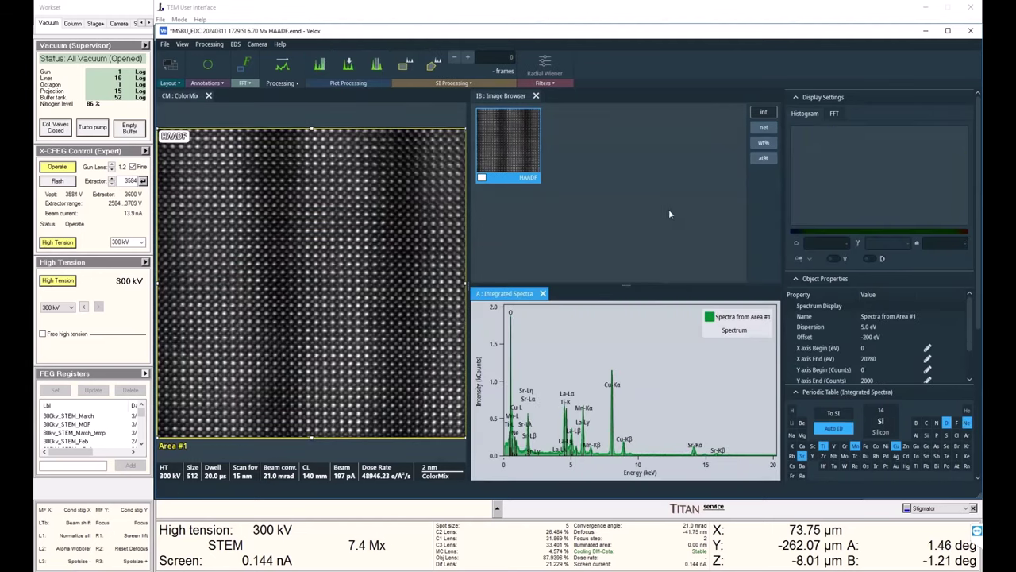
pyautogui.click(654, 181)
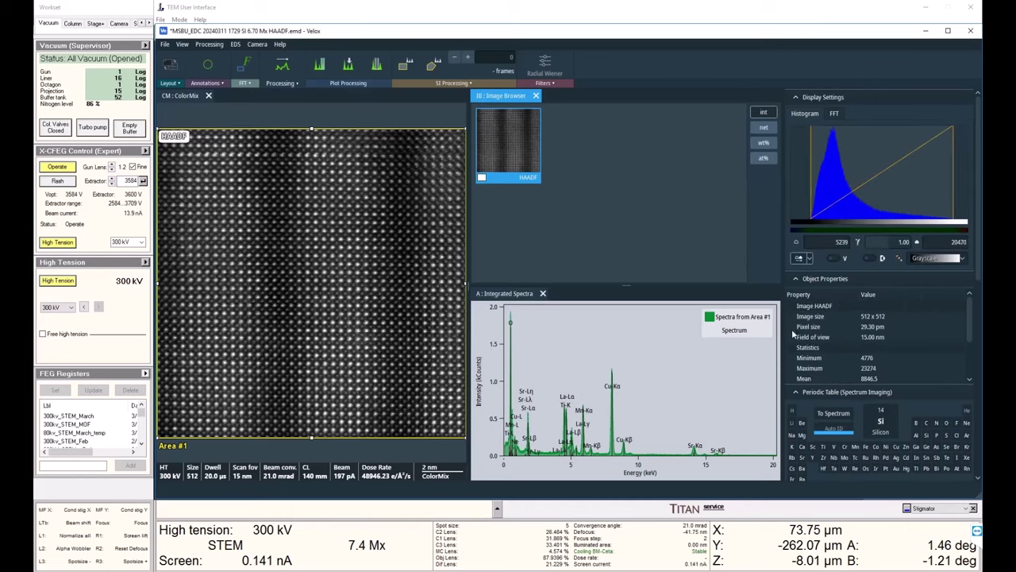
# Step: Send the auto-identified elements from the integrated spectrum to the spectrum image maps and remove Ne and Cu
pyautogui.click(757, 435)
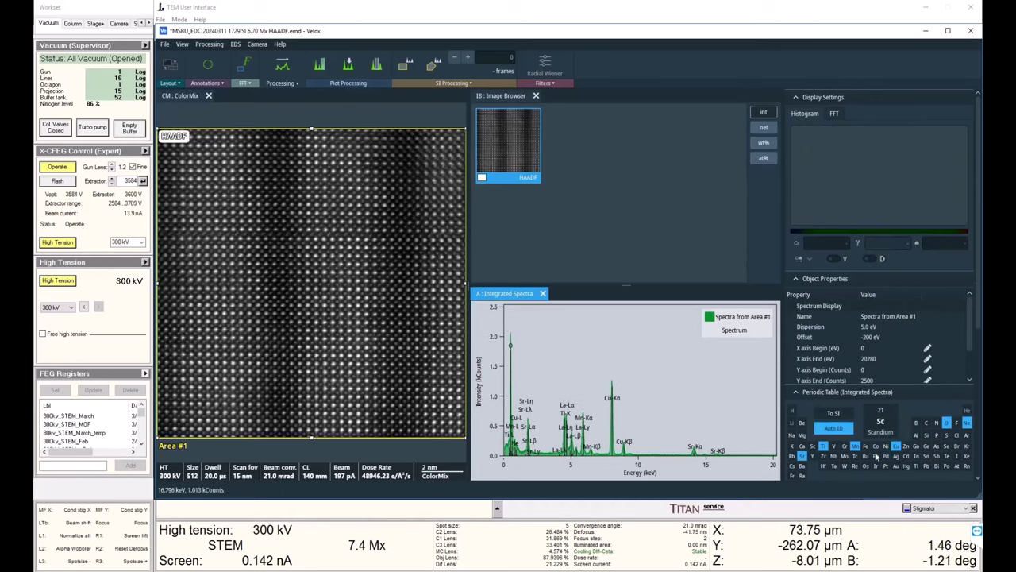
pyautogui.click(845, 414)
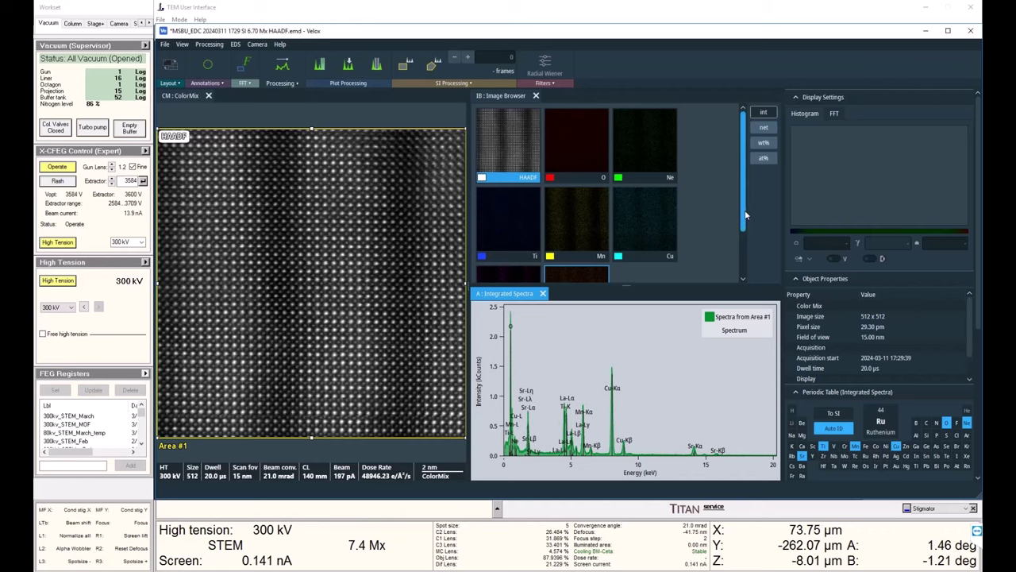
pyautogui.click(746, 216)
pyautogui.click(967, 422)
pyautogui.click(895, 446)
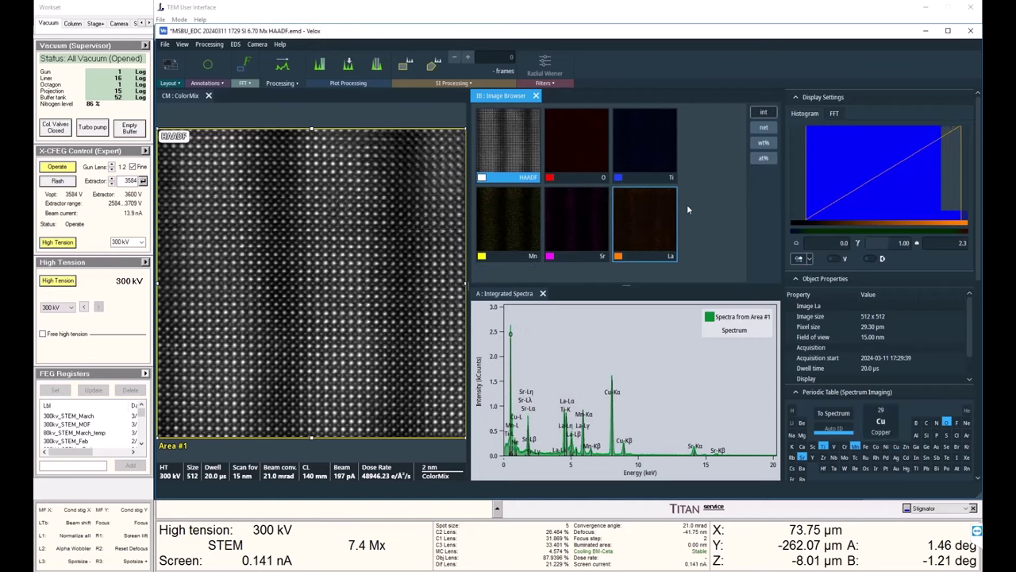
# Step: Color the La map blue, Sr red, Mn magenta and Ti orange, and remove the O map
pyautogui.click(619, 256)
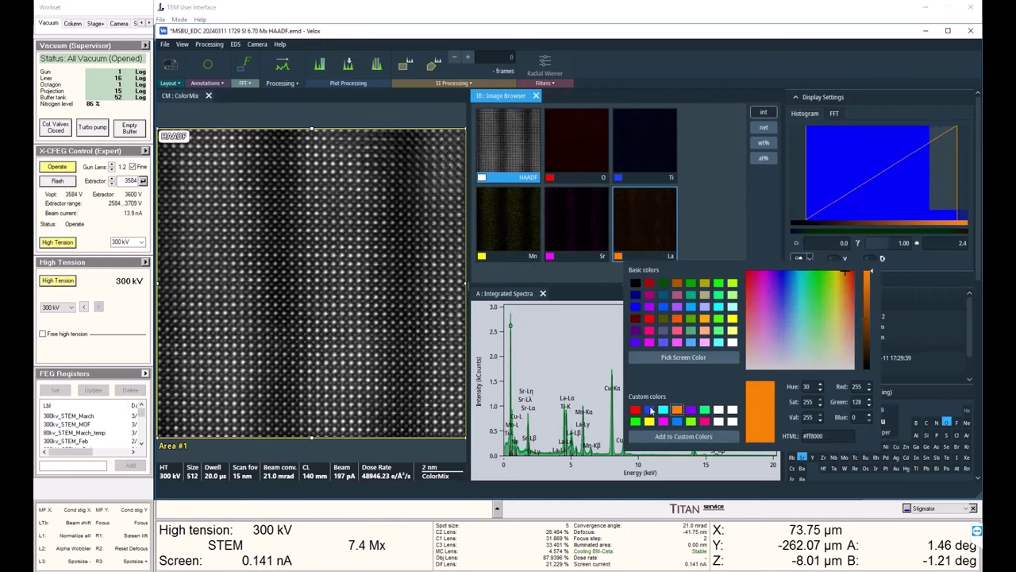
pyautogui.click(636, 307)
pyautogui.click(550, 256)
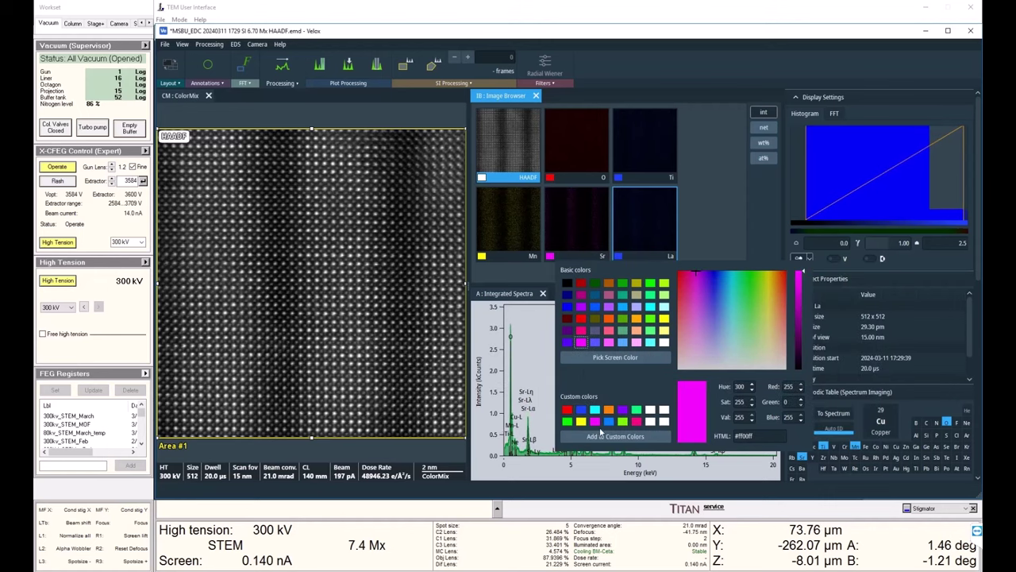
pyautogui.click(567, 410)
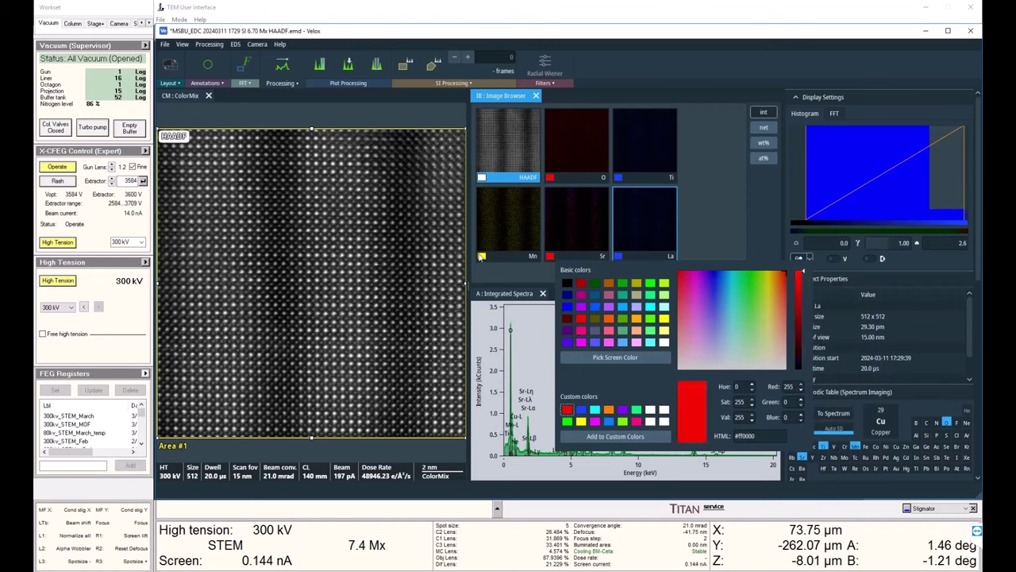
pyautogui.click(482, 256)
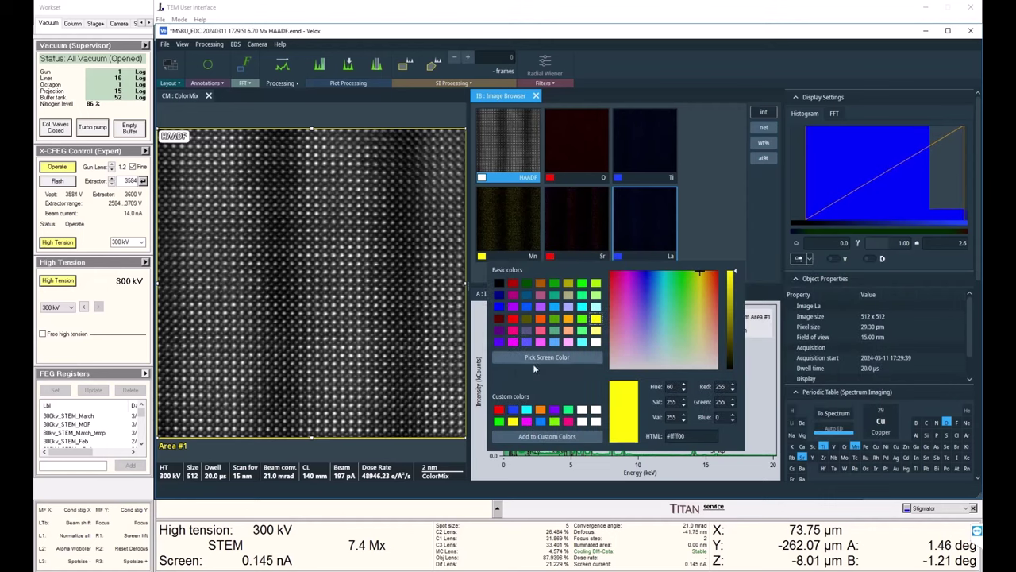
pyautogui.click(526, 421)
pyautogui.click(618, 256)
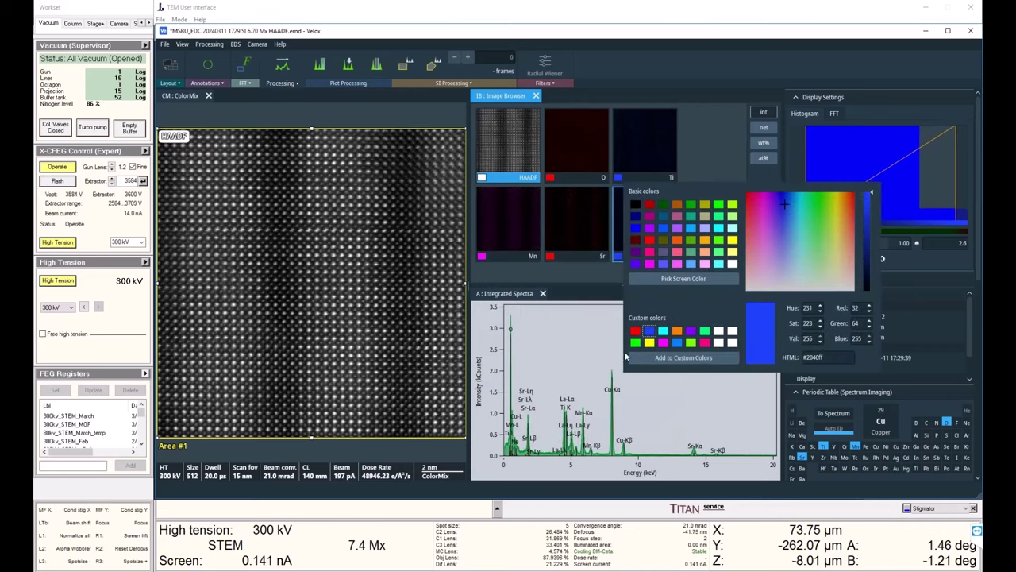
pyautogui.click(676, 331)
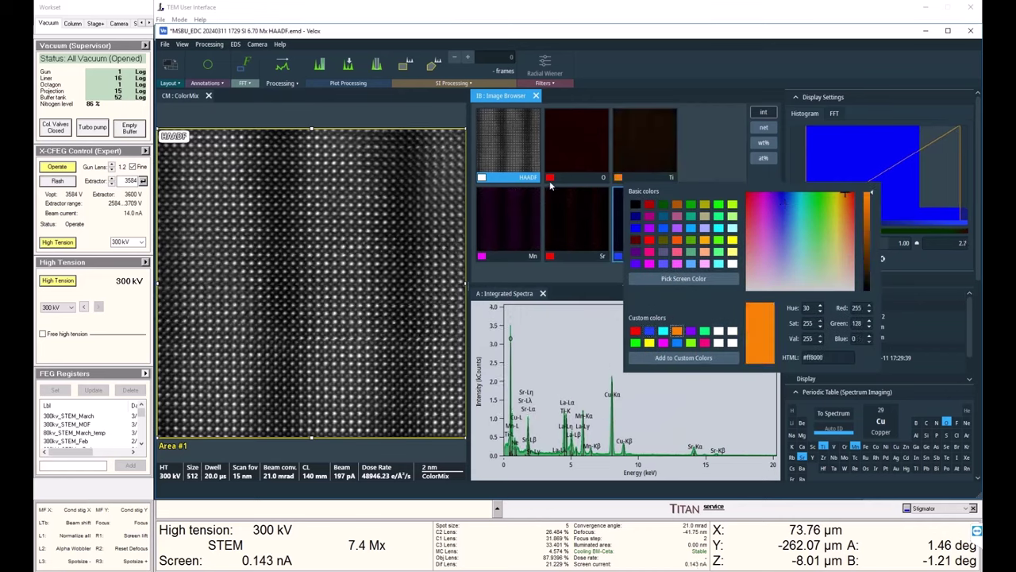
pyautogui.click(729, 151)
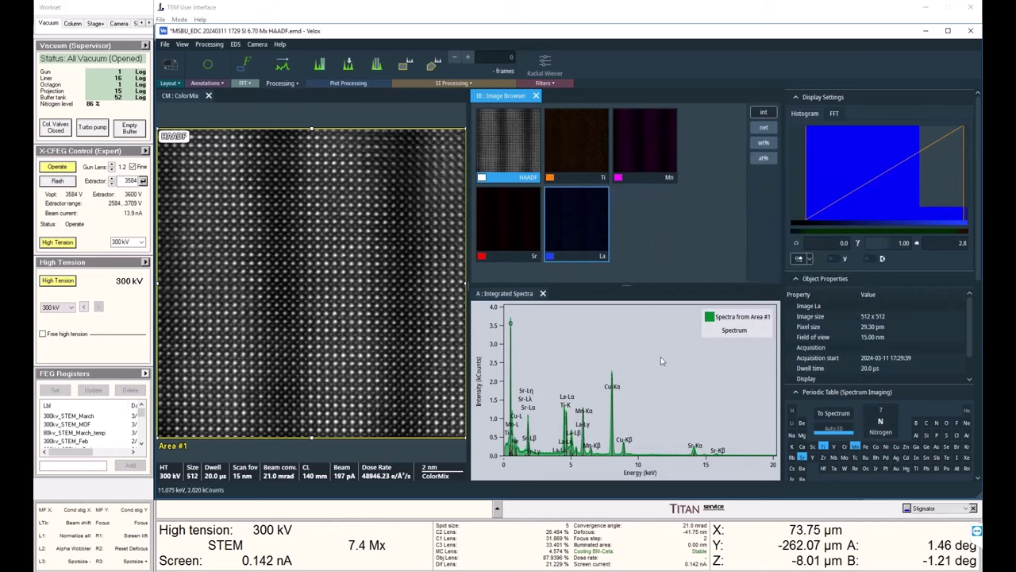
# Step: Add a Ba map colored green and switch the element maps to net intensities
pyautogui.click(803, 470)
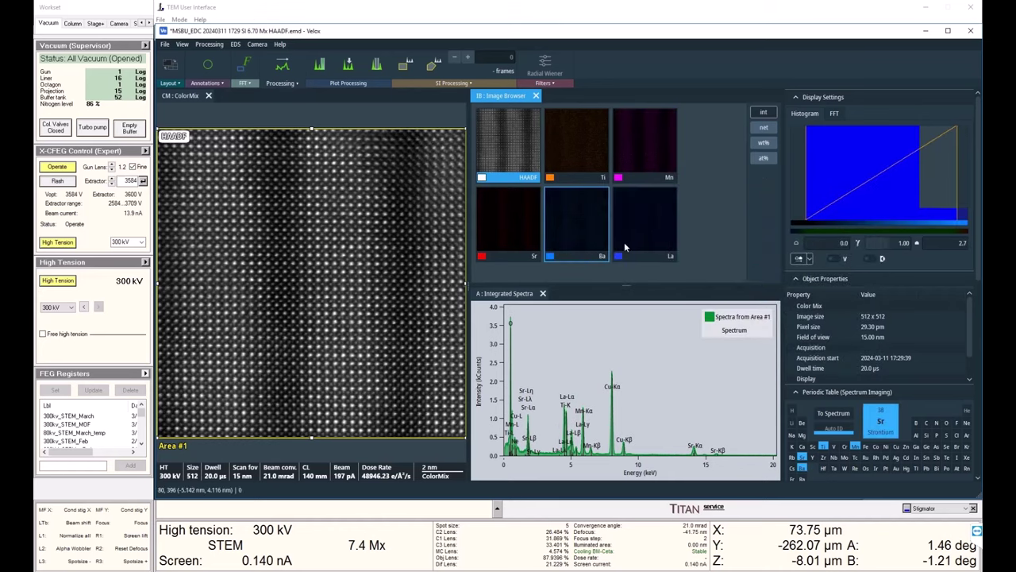
pyautogui.click(551, 257)
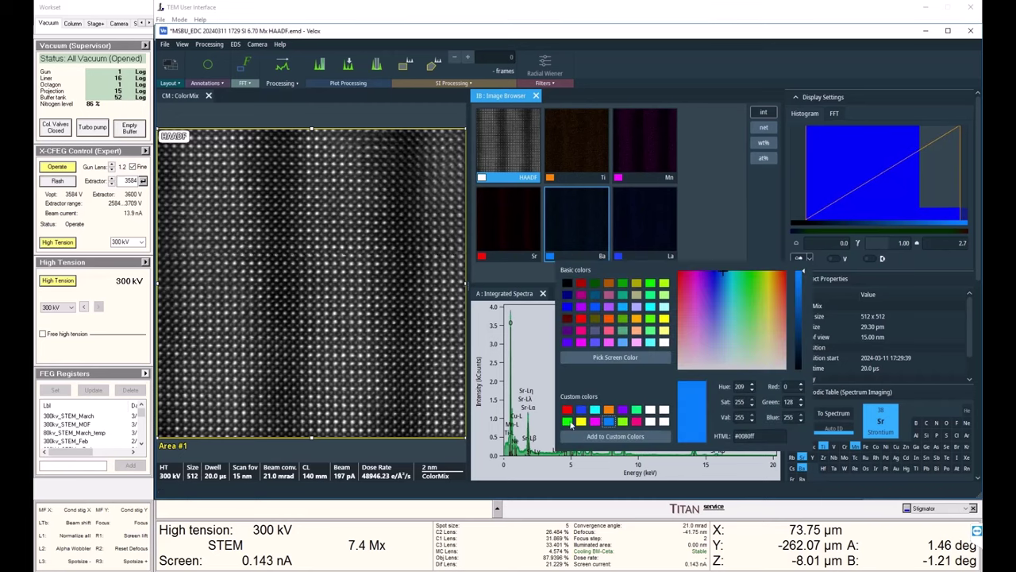
pyautogui.click(570, 422)
pyautogui.click(700, 178)
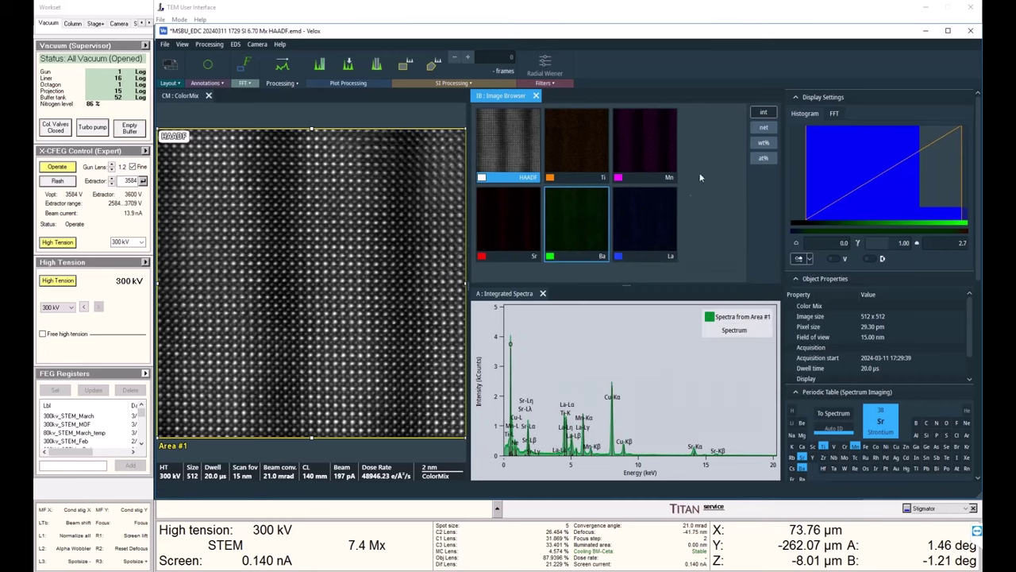
pyautogui.click(764, 128)
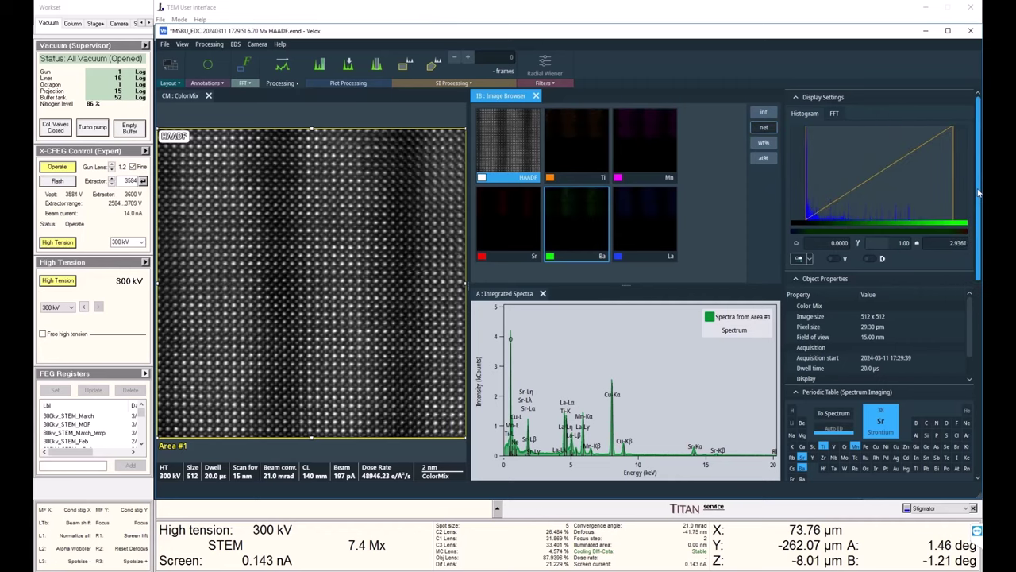
# Step: Enable Radial Wiener post-filtering for the element maps and set its highest frequency to 60
pyautogui.moveTo(978, 192); pyautogui.dragTo(965, 492)
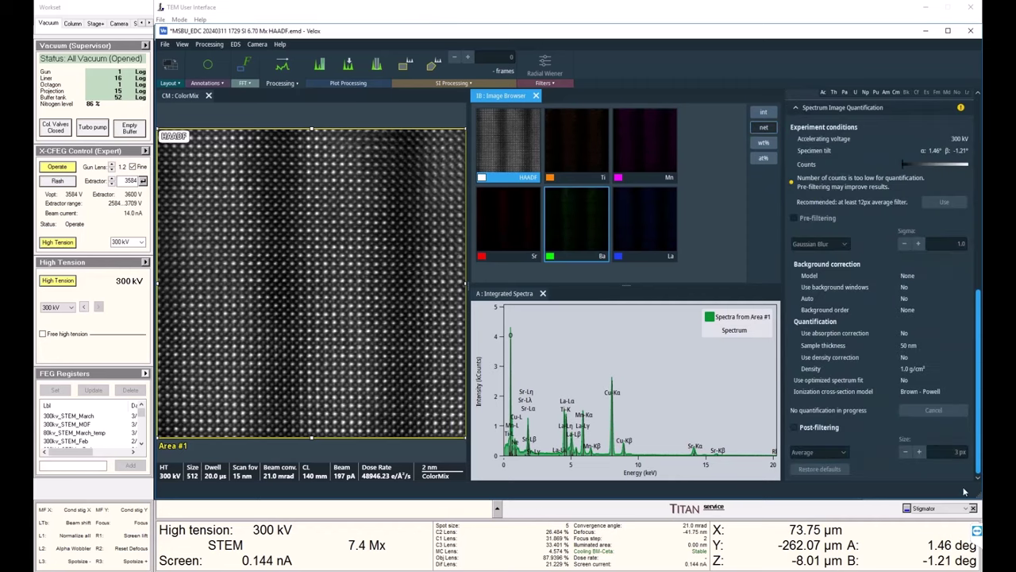
pyautogui.click(822, 429)
pyautogui.click(833, 454)
pyautogui.click(826, 490)
pyautogui.scroll(-1, 953, 453)
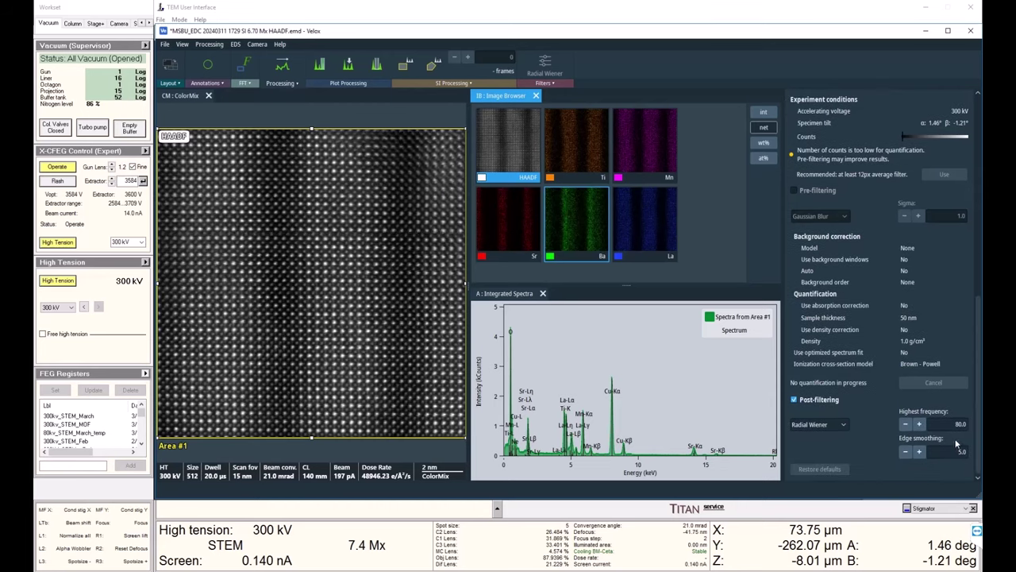
pyautogui.doubleClick(953, 425)
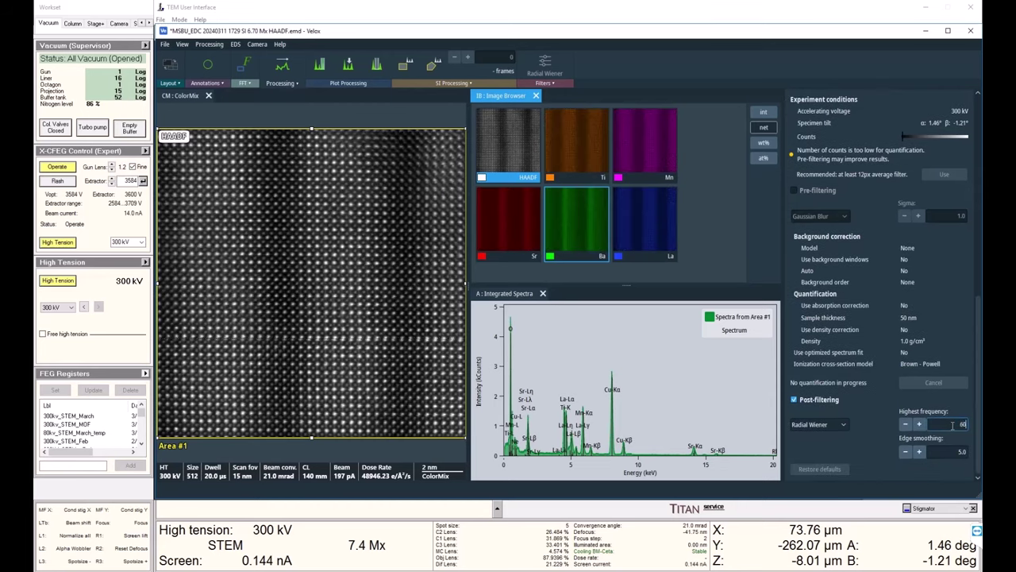
pyautogui.write('60')
pyautogui.press('Return')
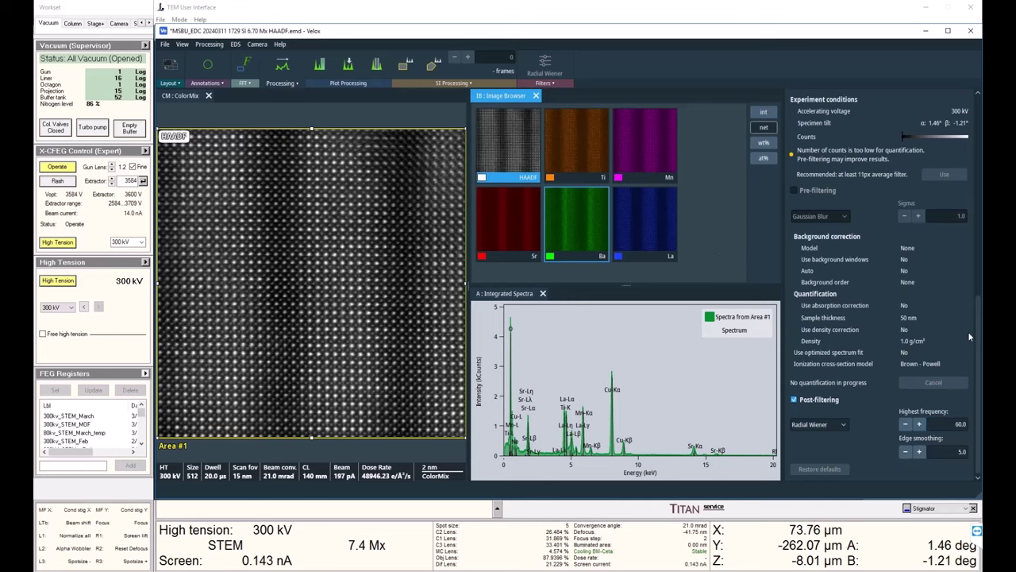
# Step: Show only the La map in the color mix and raise its gamma to about 1.35
pyautogui.scroll(10, 976, 340)
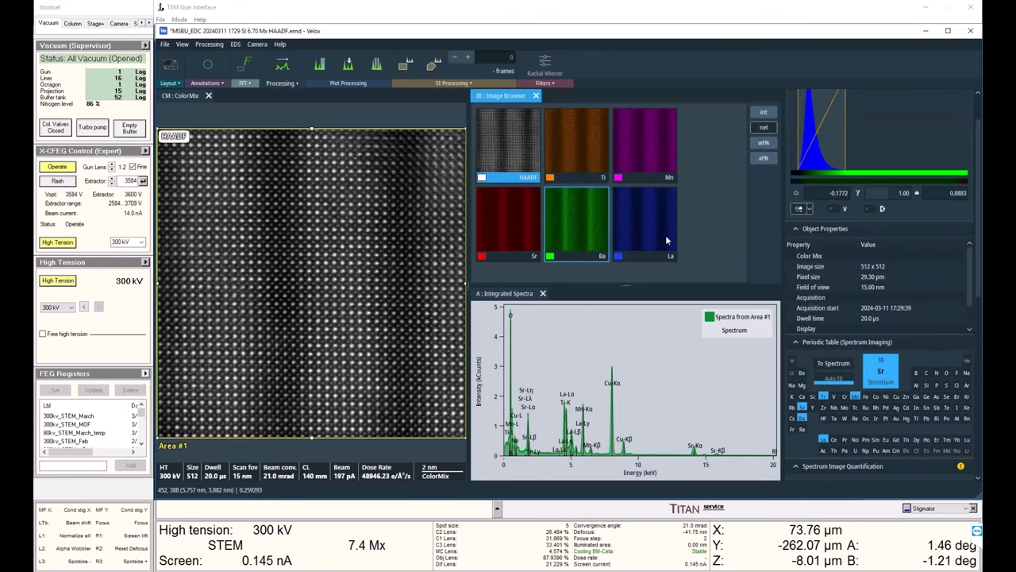
pyautogui.click(662, 235)
pyautogui.click(536, 147)
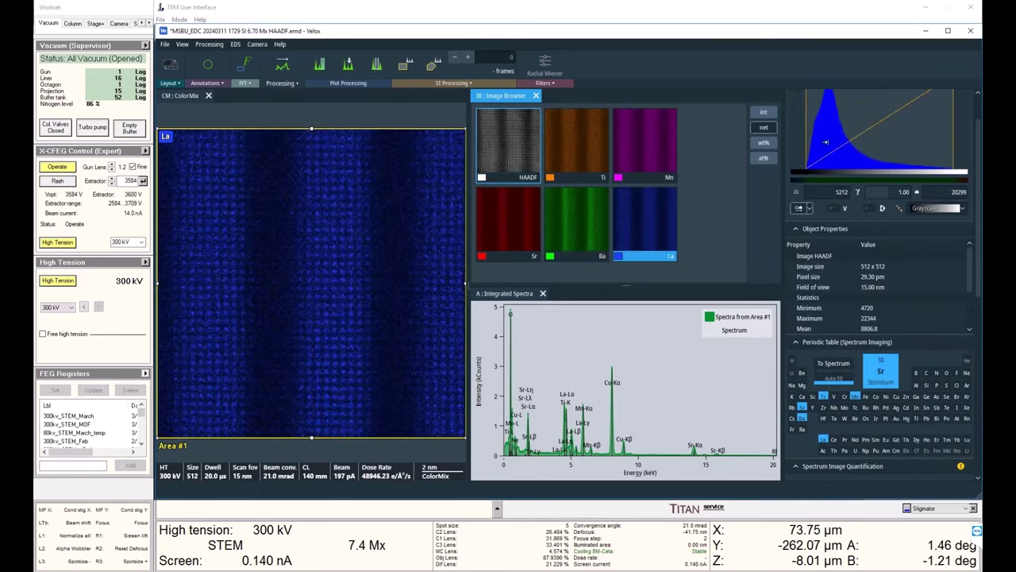
pyautogui.moveTo(854, 138); pyautogui.dragTo(862, 210)
pyautogui.click(858, 193)
pyautogui.click(665, 259)
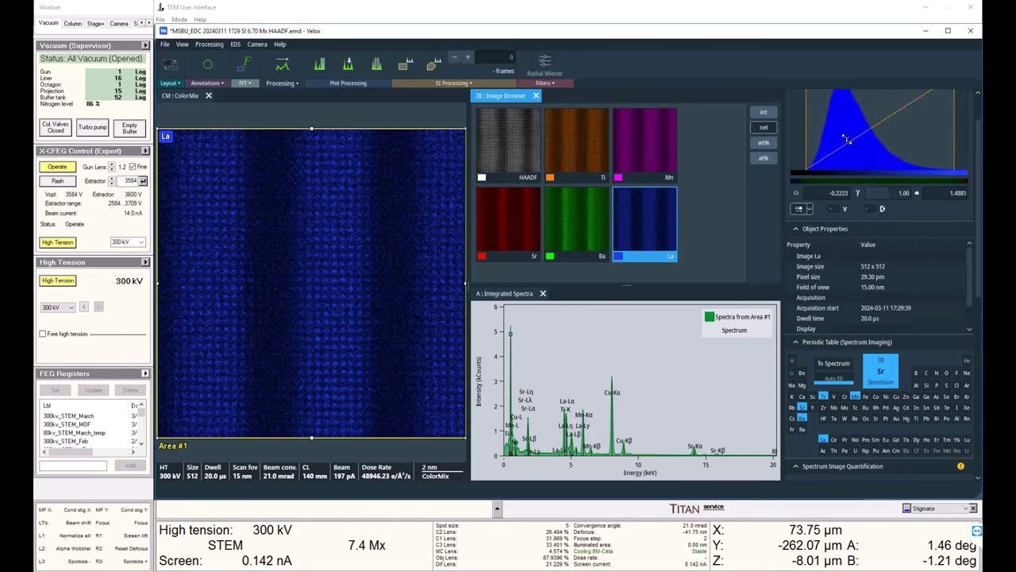
pyautogui.moveTo(847, 139); pyautogui.dragTo(850, 144)
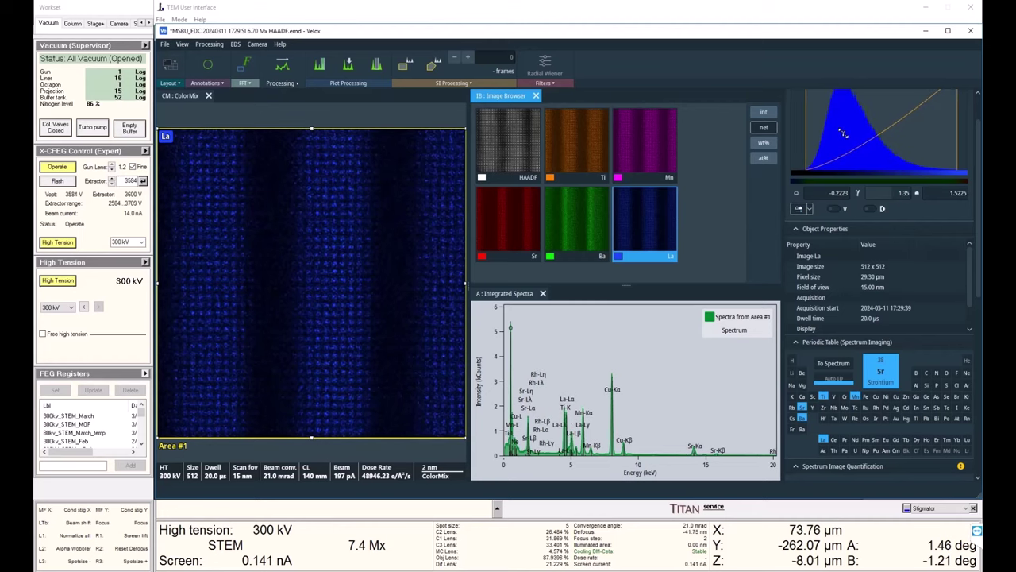
# Step: Add the Sr, Ba and Mn maps to the color mix and raise their gamma, to about 1.60 for Ba and 1.72 for Mn
pyautogui.keyDown('ctrl'); pyautogui.click(512, 253); pyautogui.keyUp('ctrl')
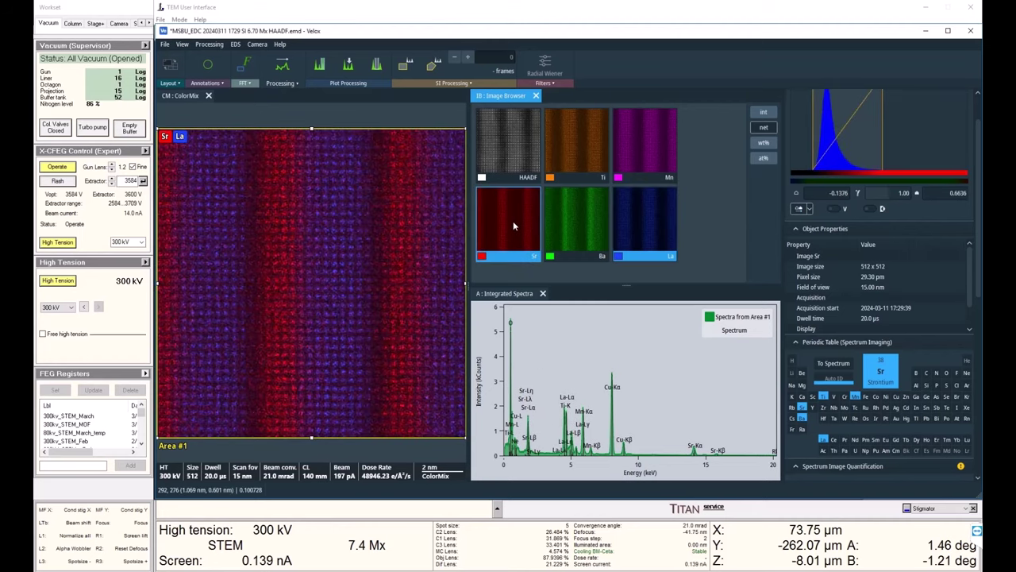
pyautogui.moveTo(847, 133); pyautogui.dragTo(850, 134)
pyautogui.keyDown('ctrl'); pyautogui.click(572, 231); pyautogui.keyUp('ctrl')
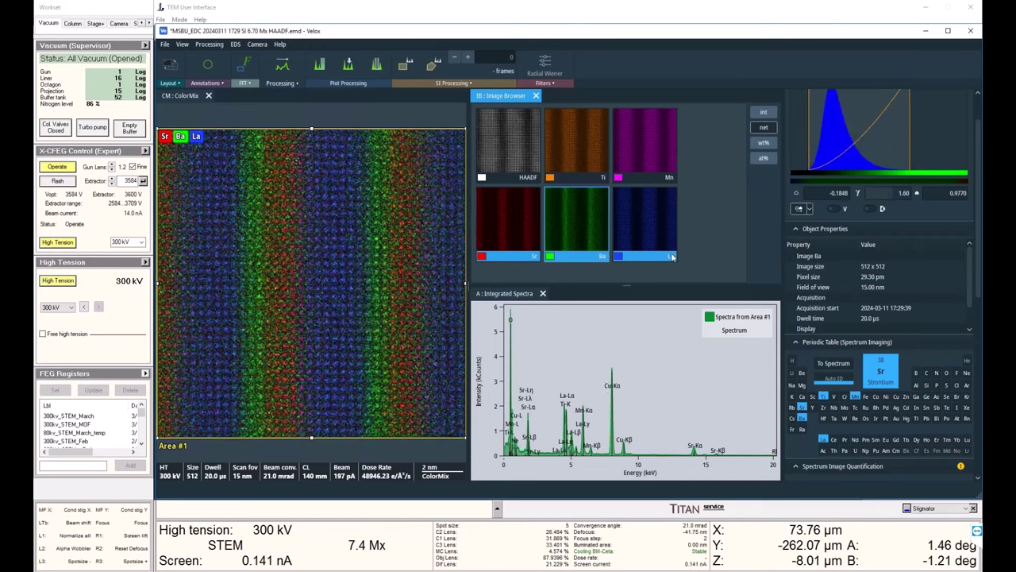
pyautogui.keyDown('ctrl'); pyautogui.click(643, 155); pyautogui.keyUp('ctrl')
pyautogui.moveTo(848, 138); pyautogui.dragTo(851, 140)
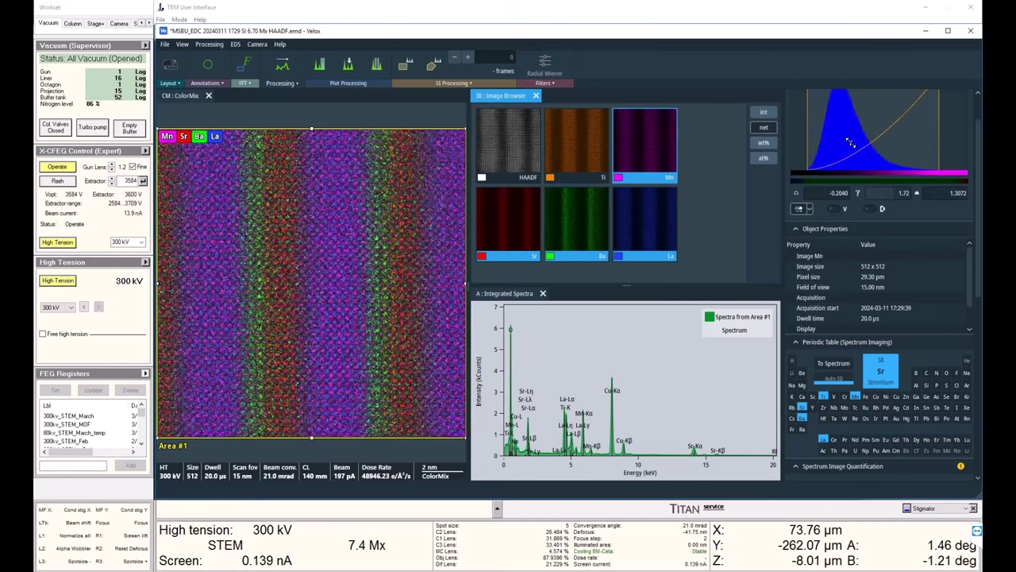
# Step: Add the Ti map to the color mix, raise its gamma to about 1.60 and show the whole image
pyautogui.scroll(3, 336, 244)
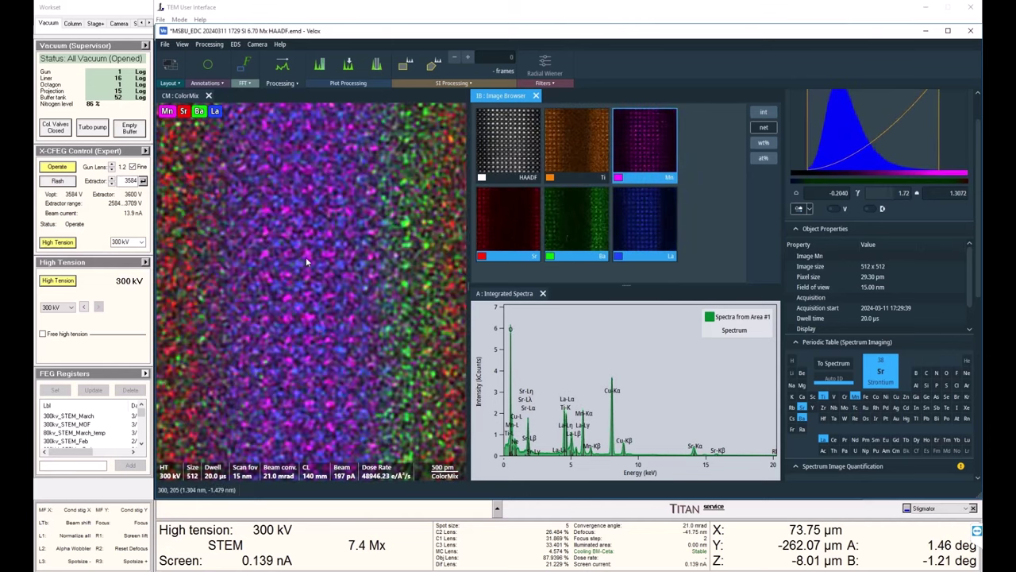
pyautogui.scroll(-2, 298, 272)
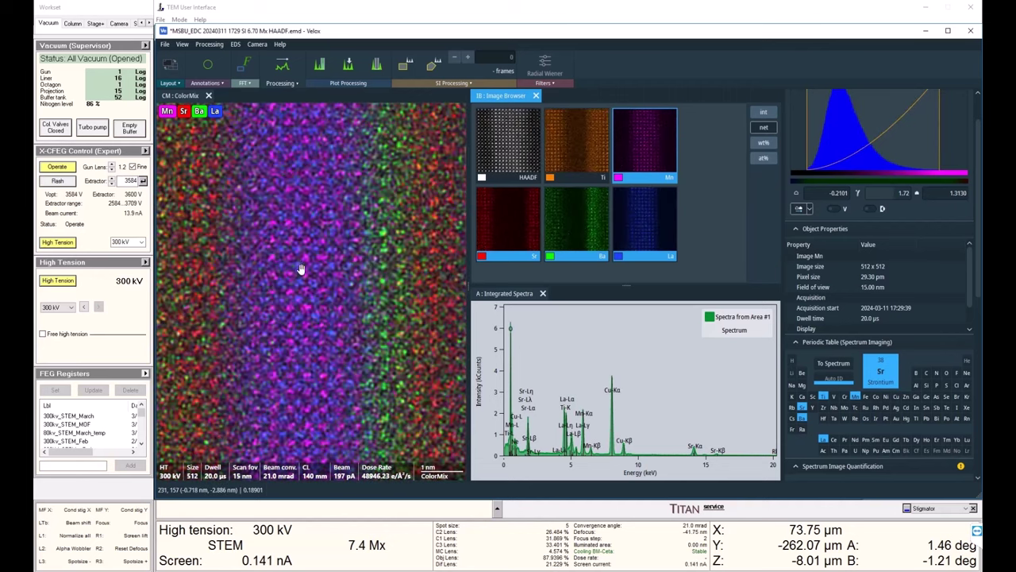
pyautogui.moveTo(334, 272); pyautogui.dragTo(424, 268)
pyautogui.click(564, 178)
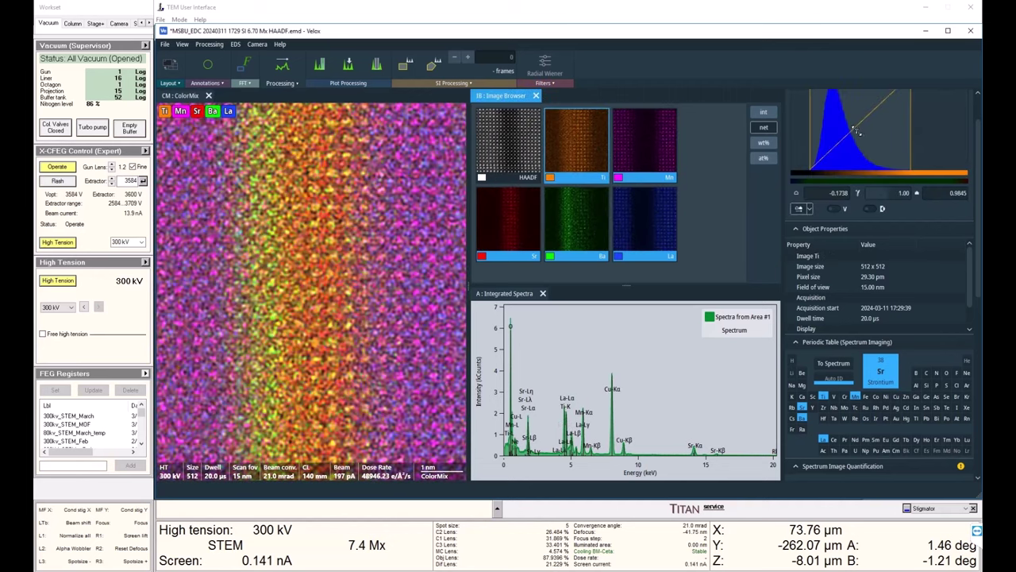
pyautogui.moveTo(855, 131); pyautogui.dragTo(864, 141)
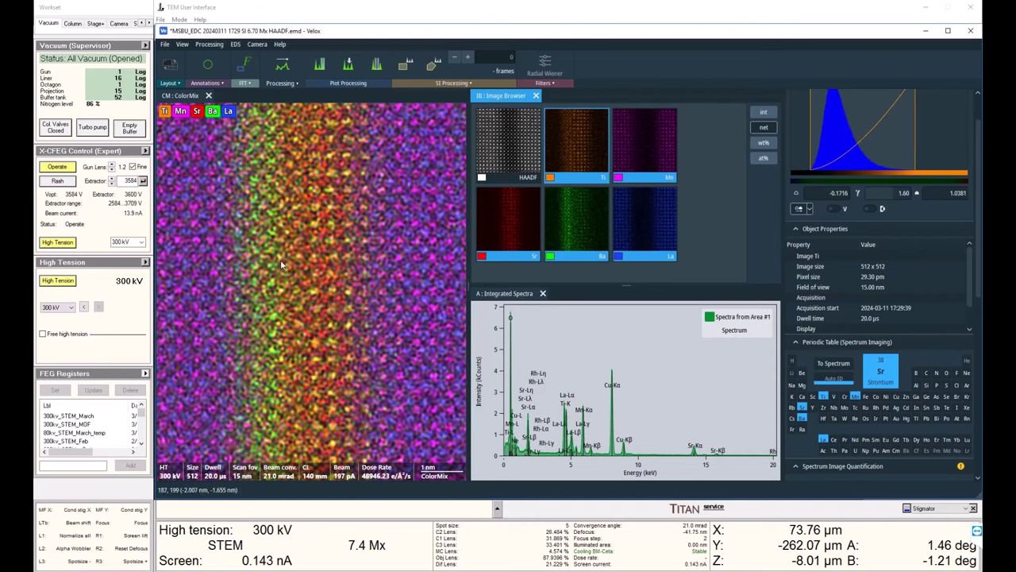
pyautogui.rightClick(310, 244)
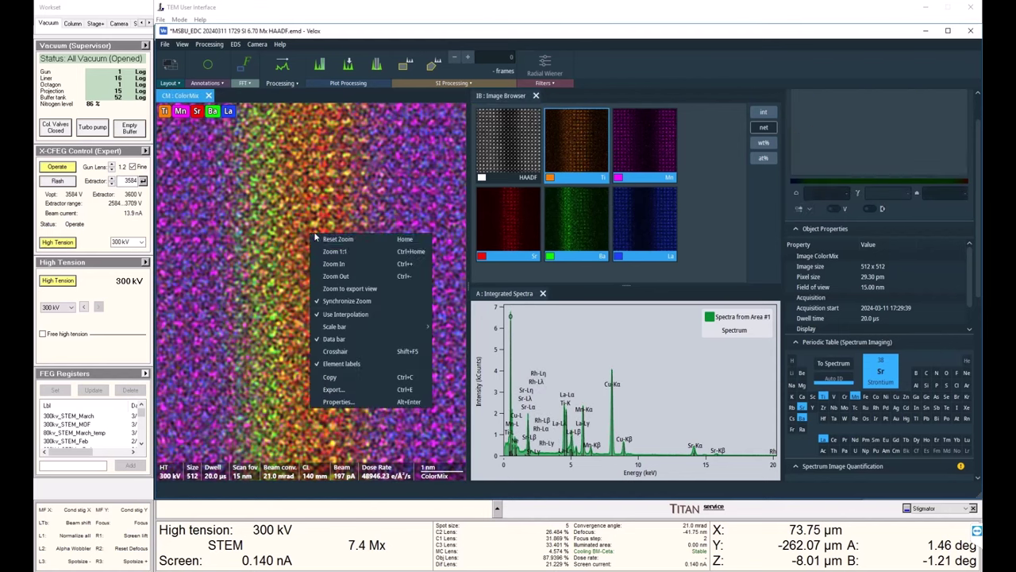
pyautogui.click(337, 252)
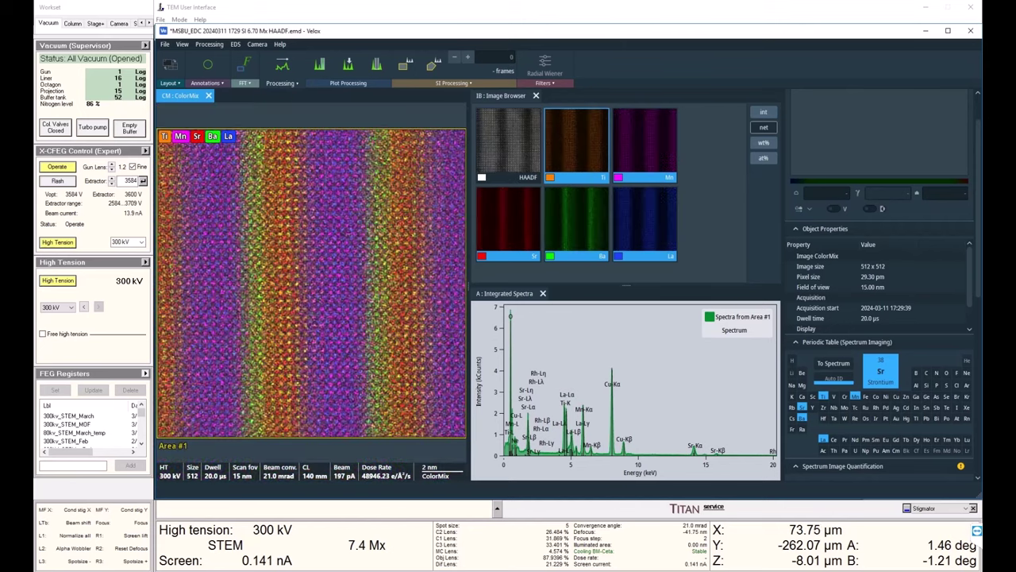
# Step: Check the progress of the running spectrum image in the acquisition window and return to the data window
pyautogui.click(140, 569)
pyautogui.click(194, 537)
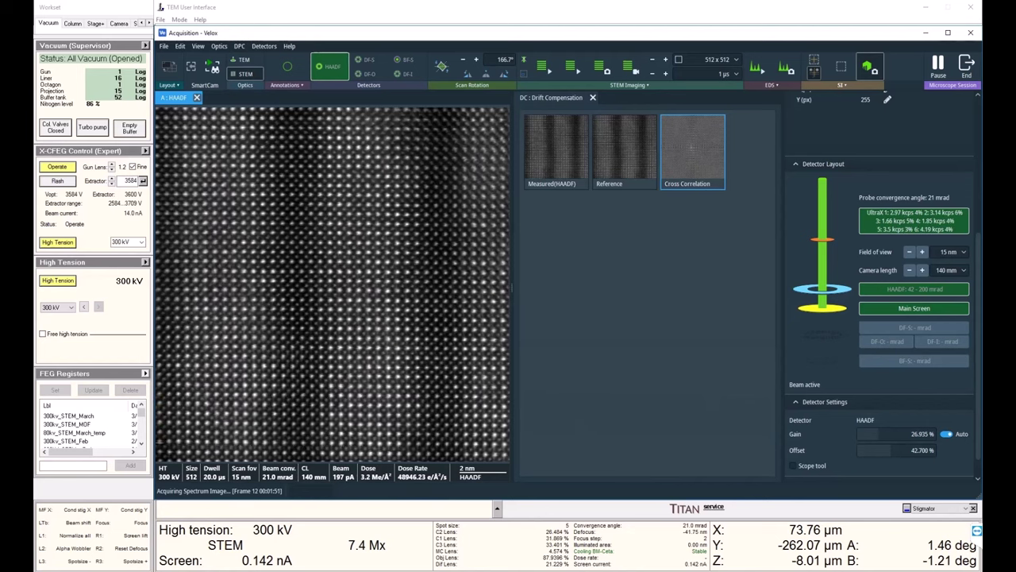
pyautogui.hotkey('alt', 'Tab')
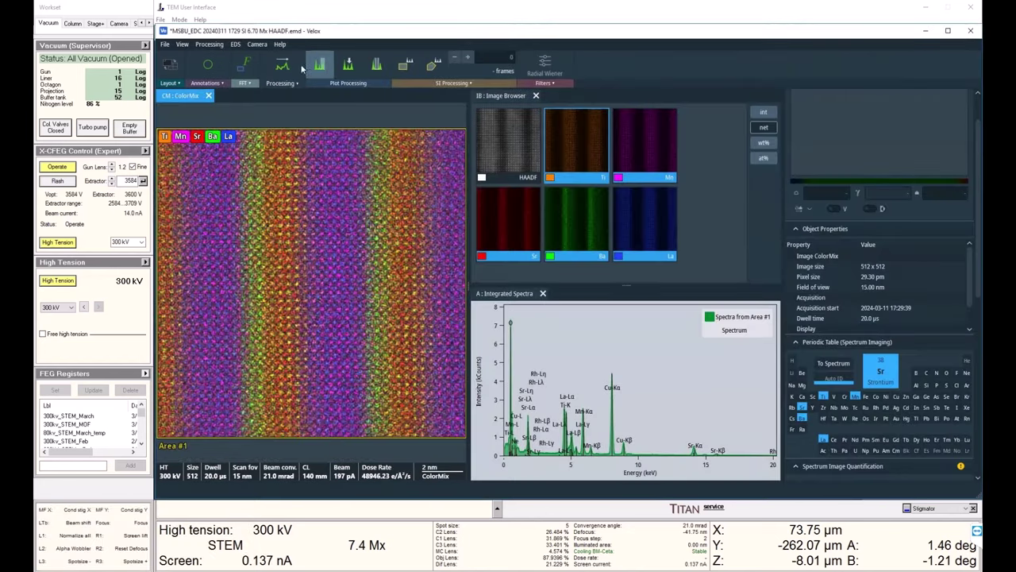
# Step: Draw a horizontal intensity profile across the full width of the color mix, set its integration width to 500 px and centre it vertically
pyautogui.click(290, 69)
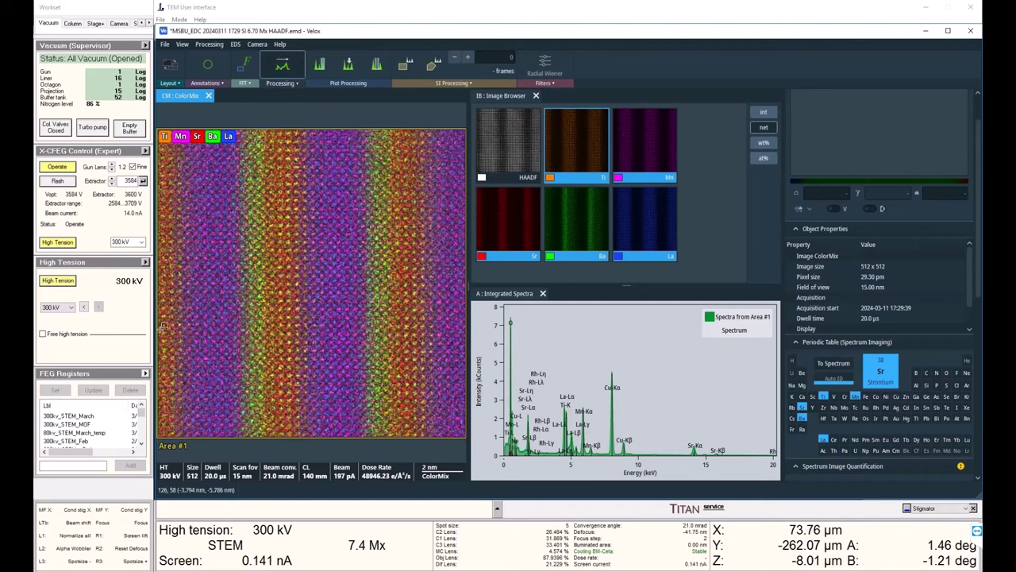
pyautogui.moveTo(164, 277); pyautogui.dragTo(464, 275)
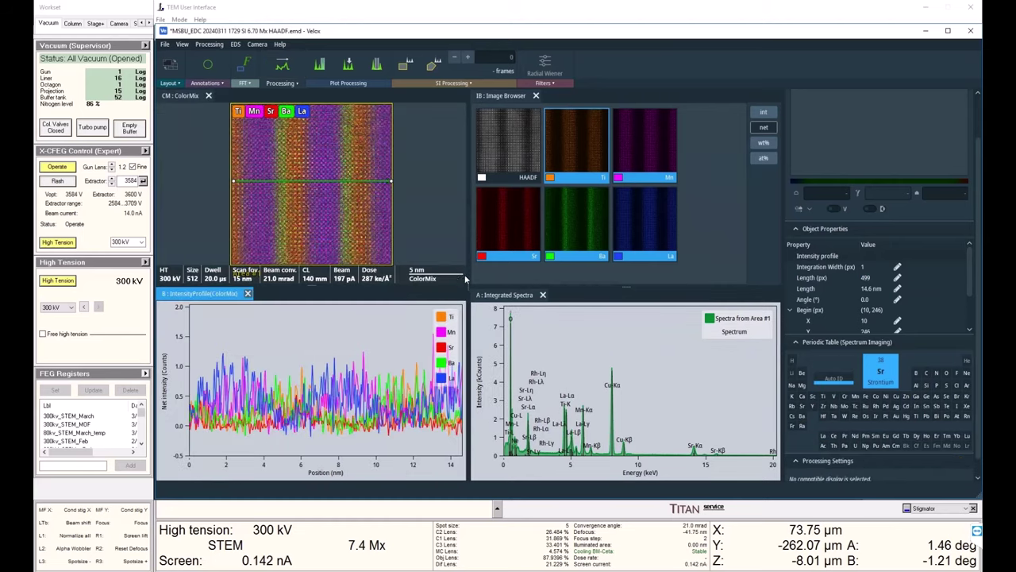
pyautogui.click(868, 268)
pyautogui.write('500')
pyautogui.press('Return')
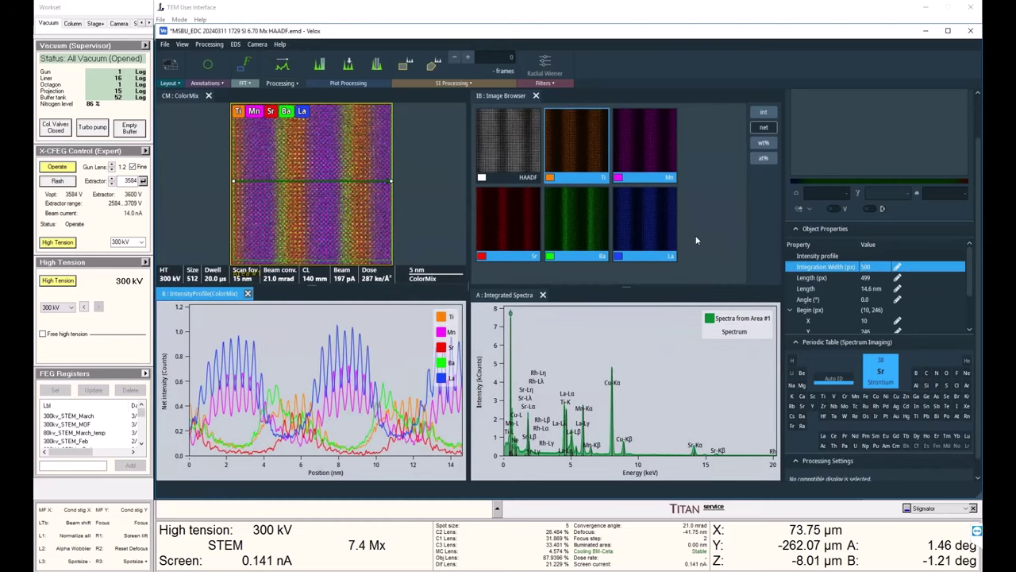
pyautogui.moveTo(321, 181); pyautogui.dragTo(320, 185)
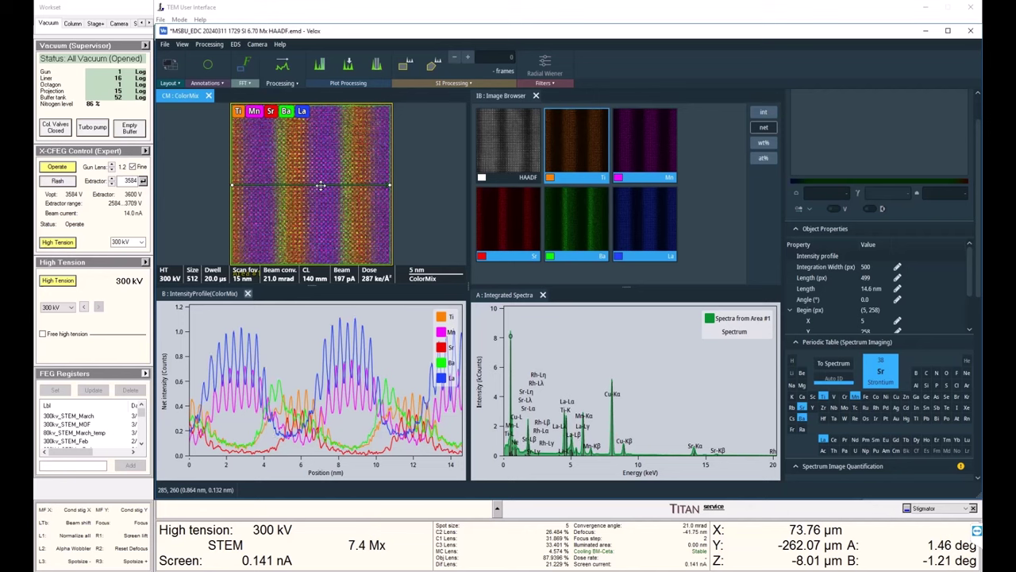
# Step: Place a position marker on the intensity profile and move it across the layers to about 10 nm
pyautogui.click(302, 345)
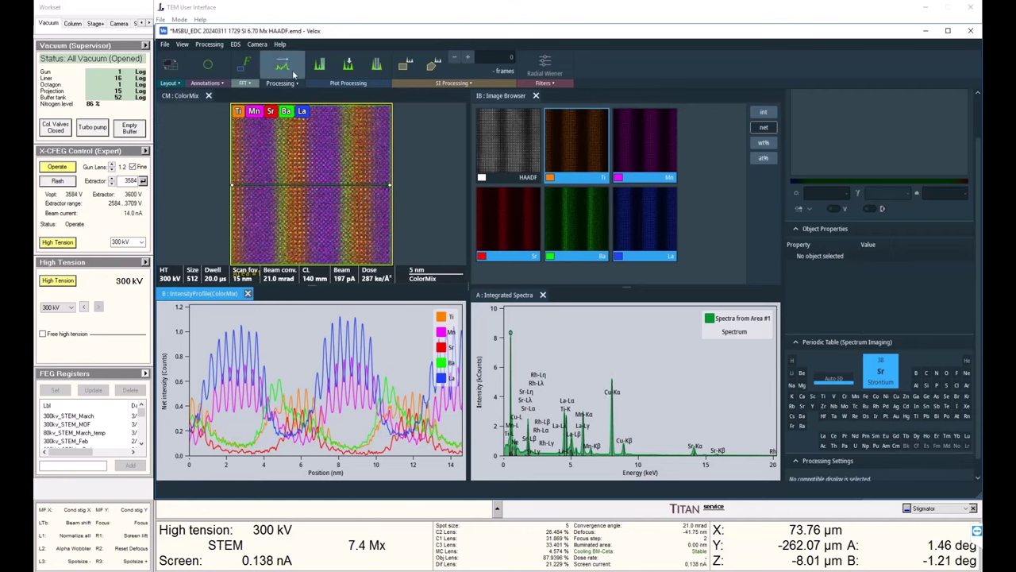
pyautogui.click(348, 65)
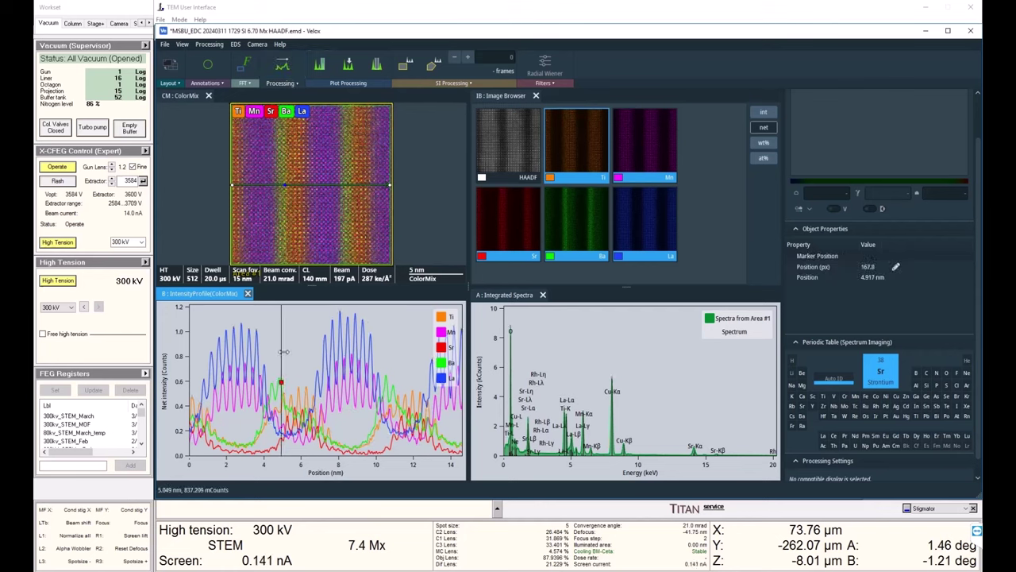
pyautogui.moveTo(285, 352); pyautogui.dragTo(298, 354)
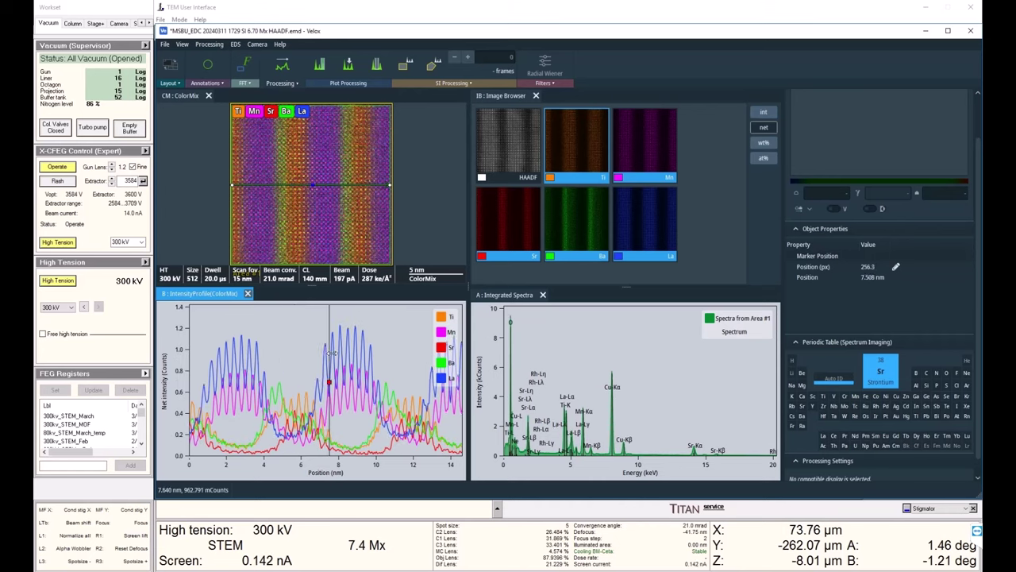
pyautogui.moveTo(371, 356)
pyautogui.mouseDown()
pyautogui.moveTo(349, 356)
pyautogui.moveTo(385, 367)
pyautogui.mouseUp()
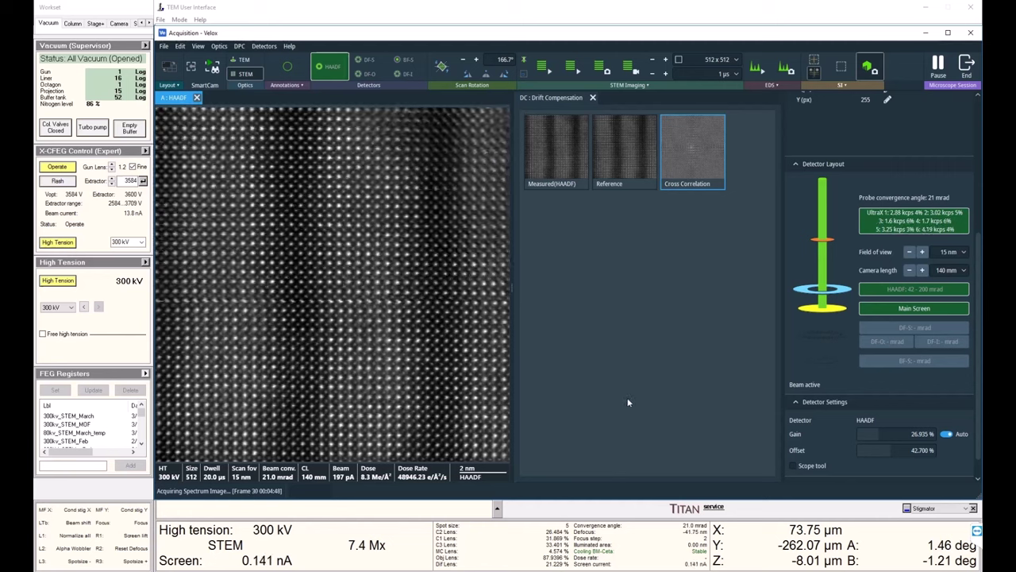
# Step: Stop the spectrum image acquisition and bring the spectrum image's data window back up
pyautogui.click(869, 68)
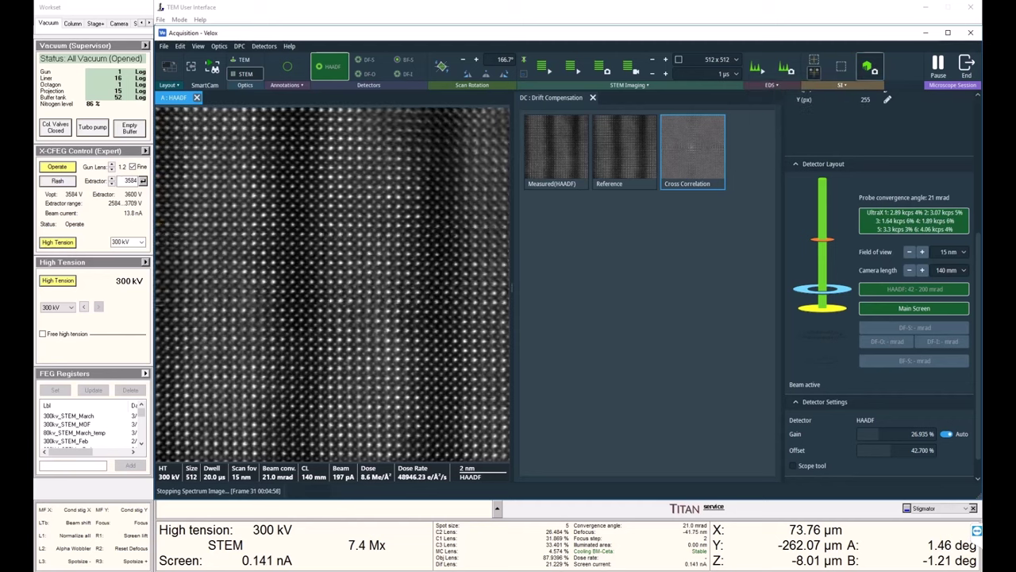
pyautogui.moveTo(141, 570)
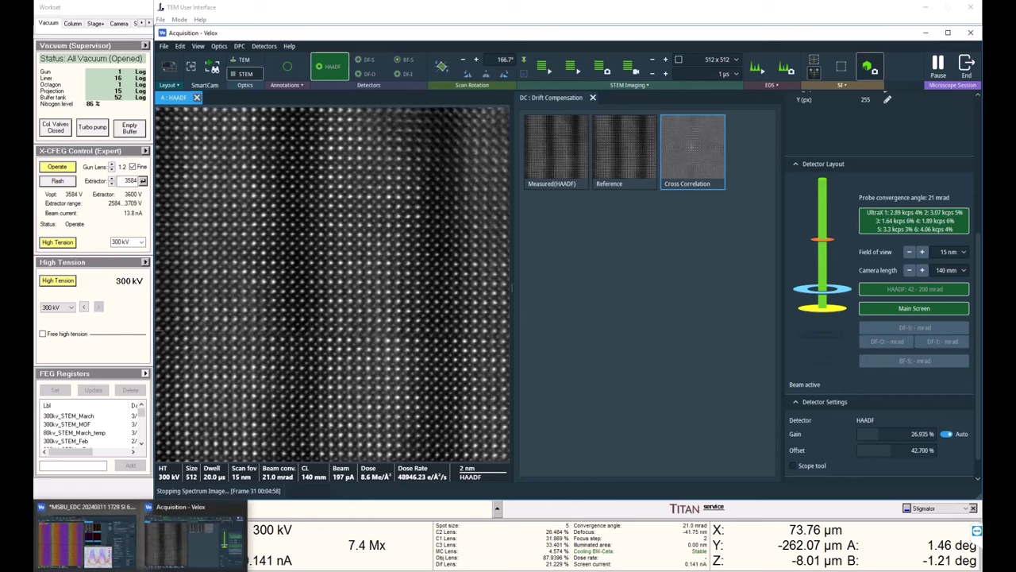
pyautogui.click(107, 564)
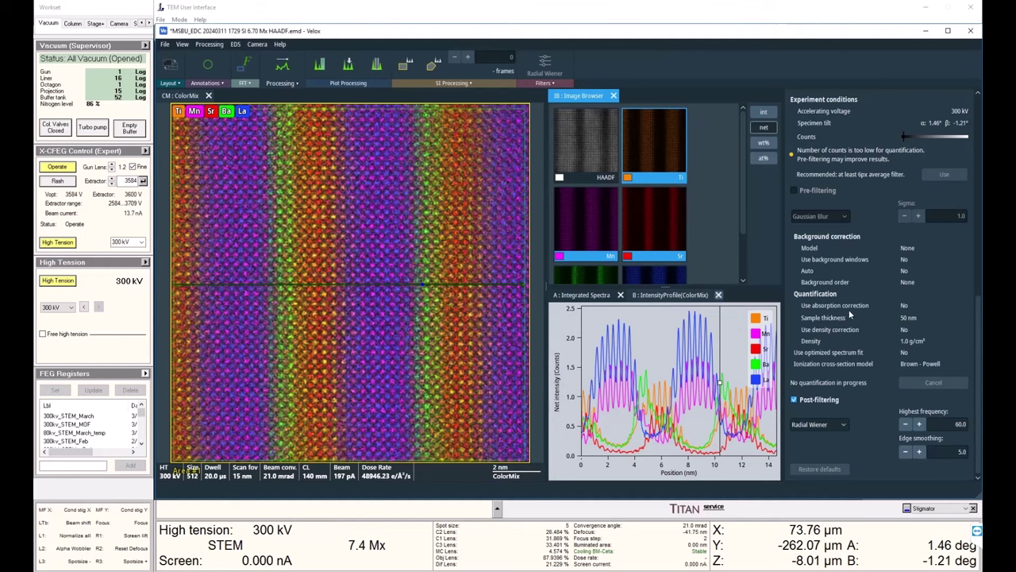
# Step: Enable Gaussian Blur pre-filtering for the element maps and delete the intensity profile line from the color mix
pyautogui.click(814, 196)
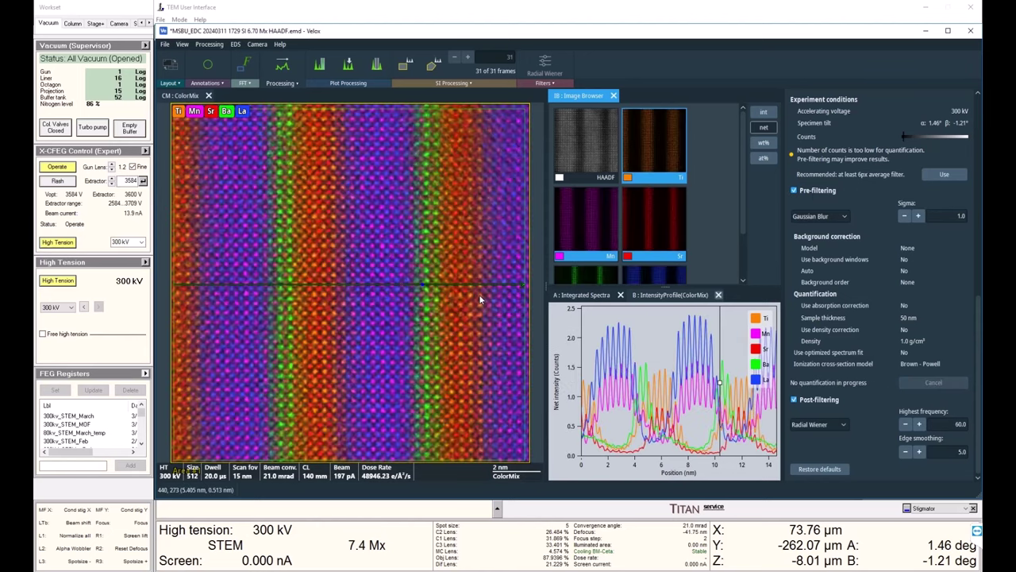
pyautogui.click(413, 291)
pyautogui.press('Delete')
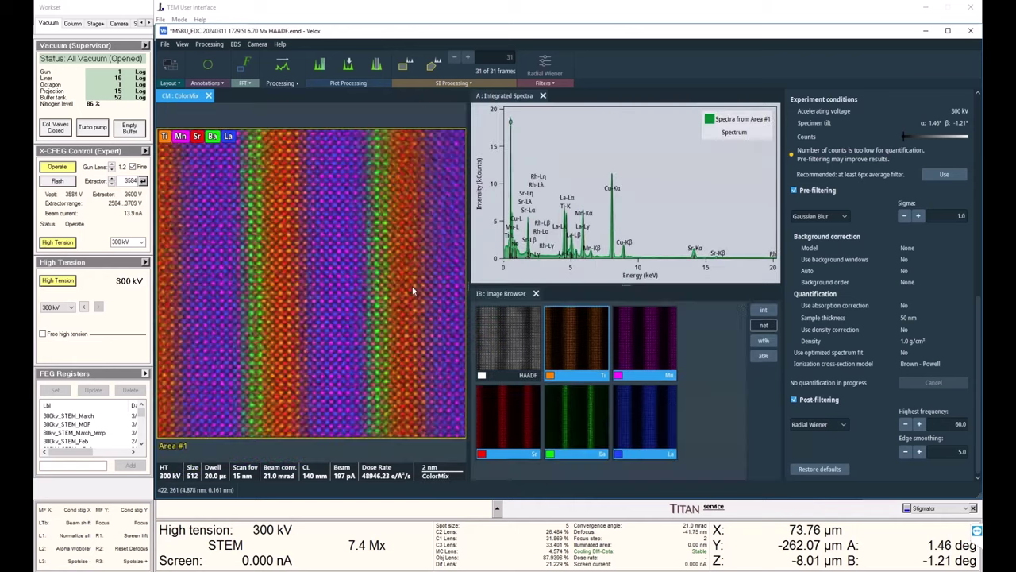
# Step: Examine the atomic columns in the layers of the filtered color mix up close and return to the full image
pyautogui.scroll(4, 397, 333)
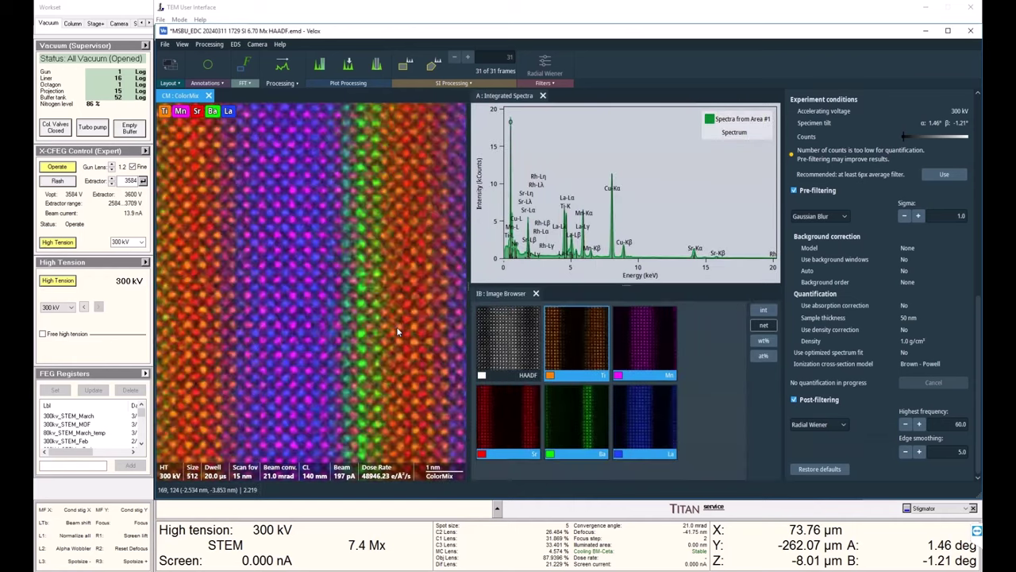
pyautogui.moveTo(358, 295); pyautogui.dragTo(381, 289)
pyautogui.moveTo(310, 209); pyautogui.dragTo(436, 339)
pyautogui.moveTo(326, 231); pyautogui.dragTo(449, 363)
pyautogui.rightClick(296, 215)
pyautogui.click(310, 221)
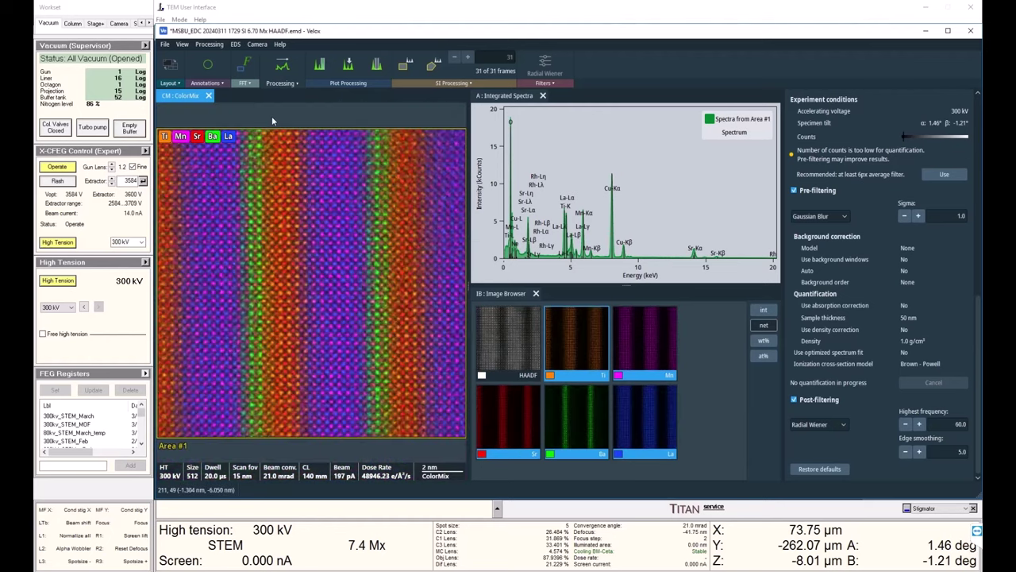